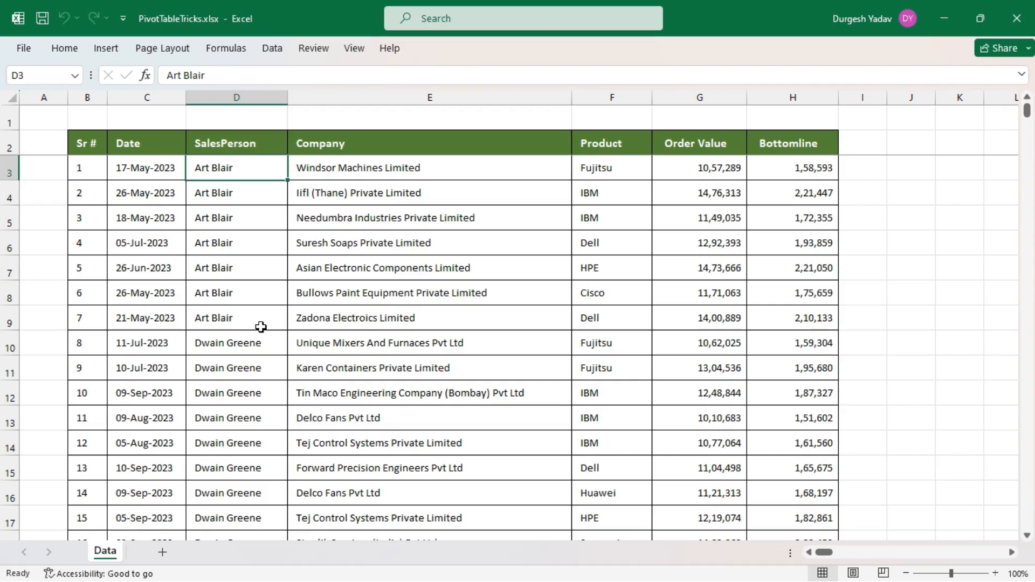
Look through the sales records on the Data sheet down to the last row and return to the first record.
scroll(280, 372, "down", 20)
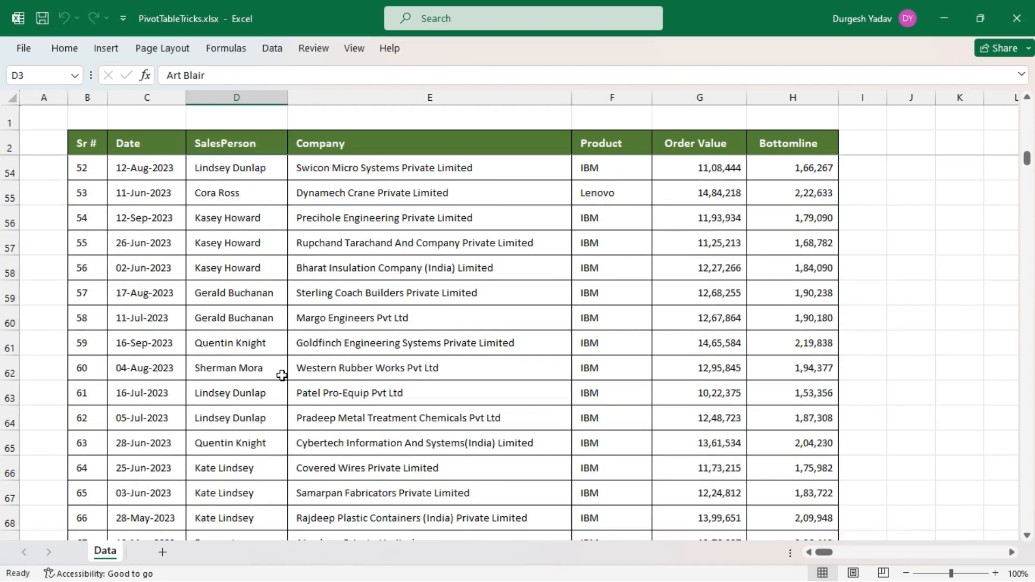
scroll(282, 375, "down", 6)
left_click(254, 325)
key("ctrl+Down")
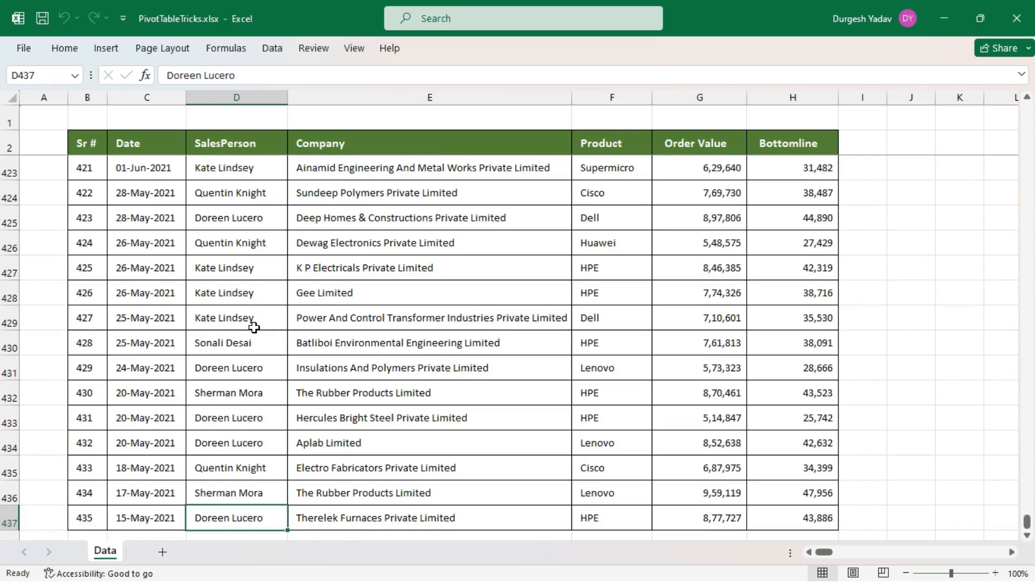
key("ctrl+Up")
key("Down")
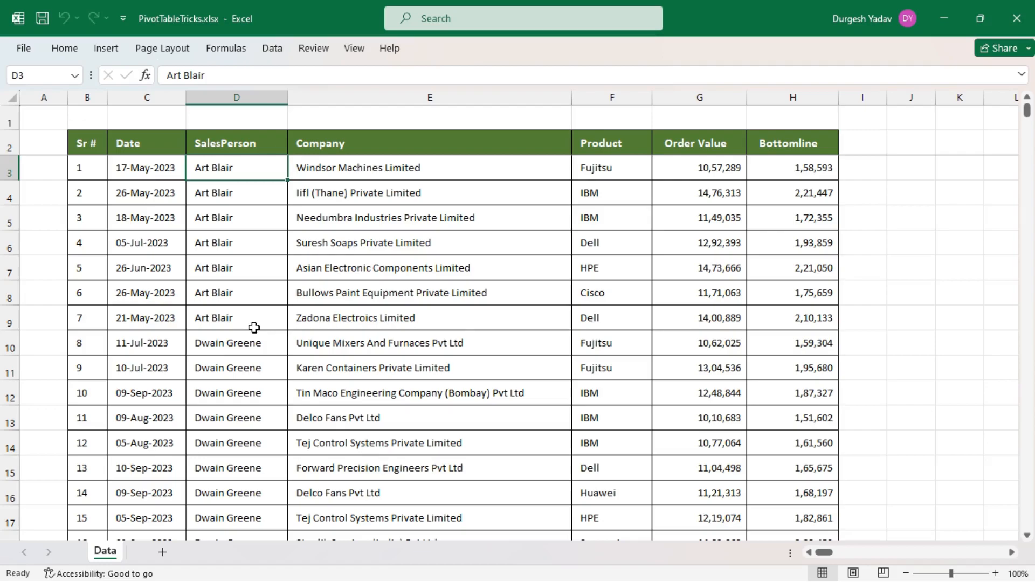
Create a PivotTable on a new worksheet from the whole sales table, range Data!$B$2:$H$437.
left_click(371, 322)
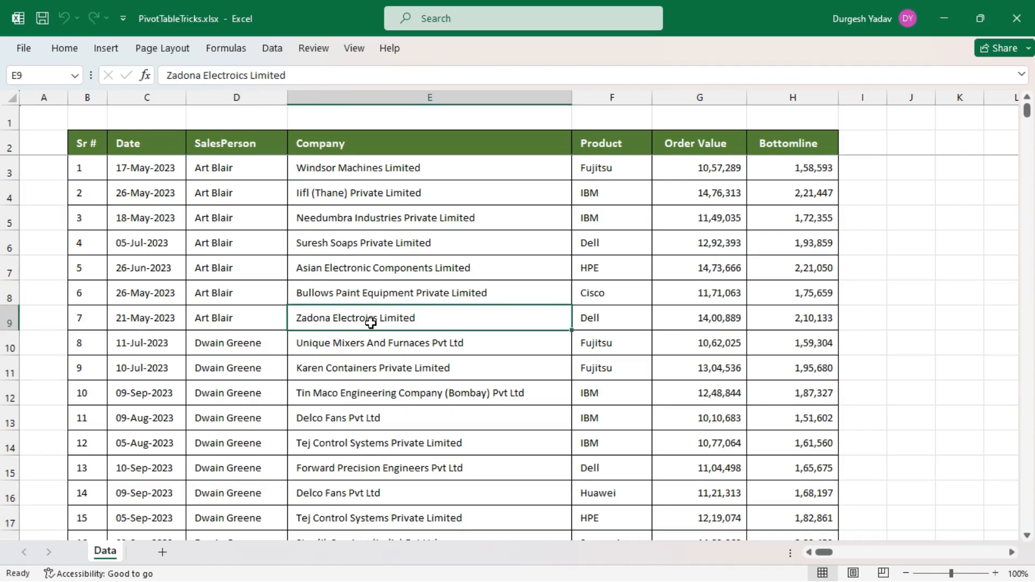
key("ctrl+a")
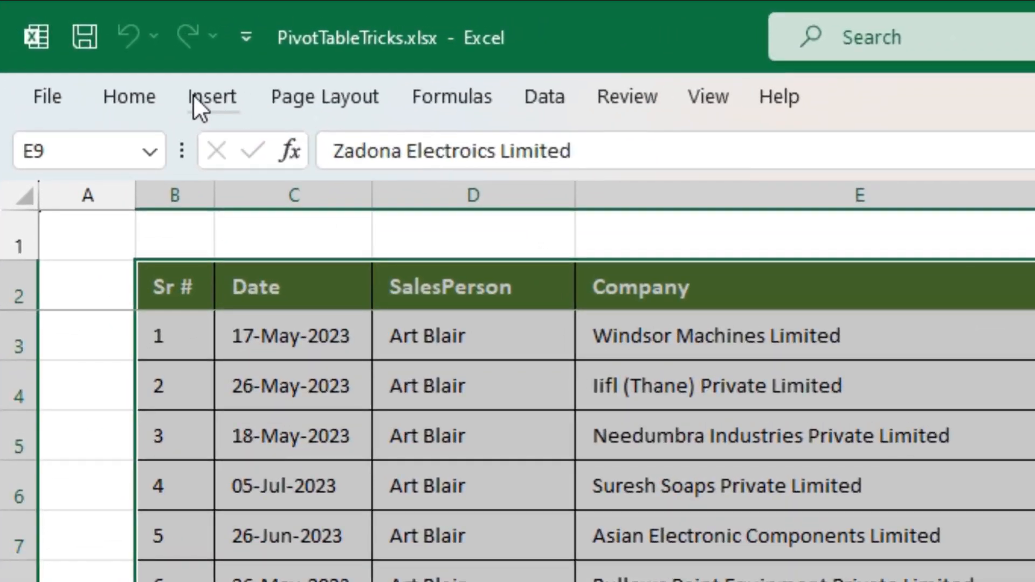
left_click(196, 95)
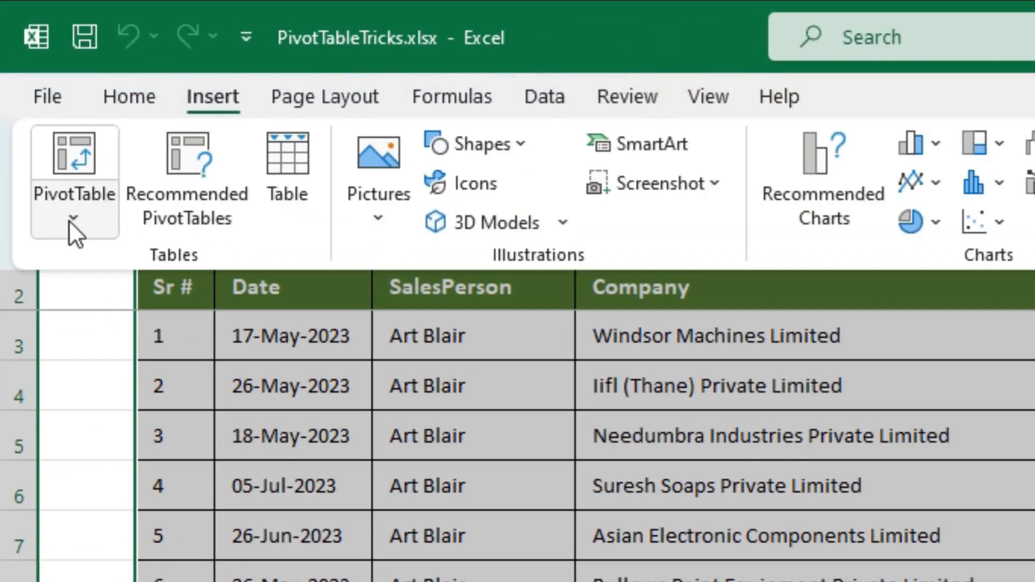
left_click(73, 218)
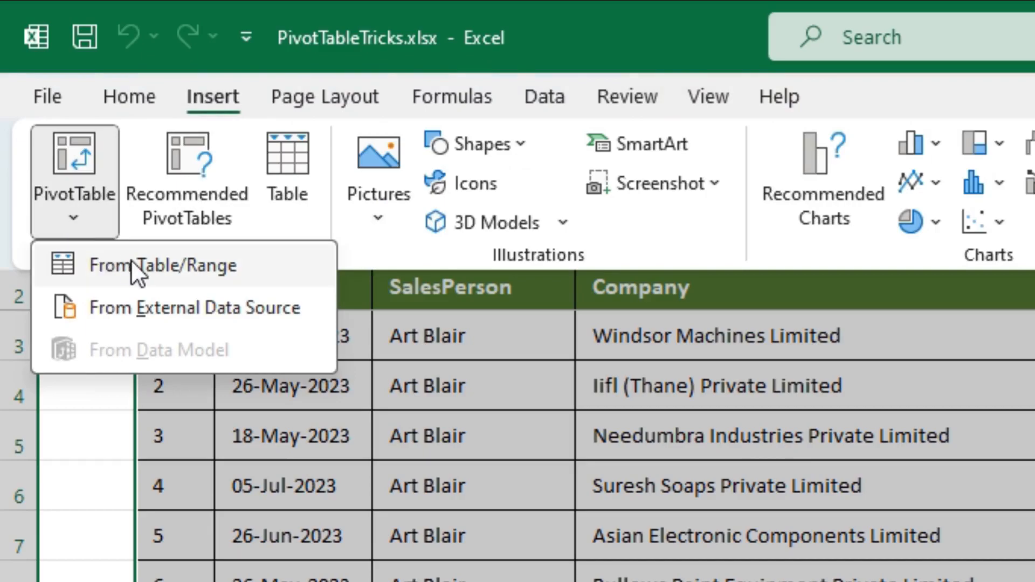
left_click(216, 267)
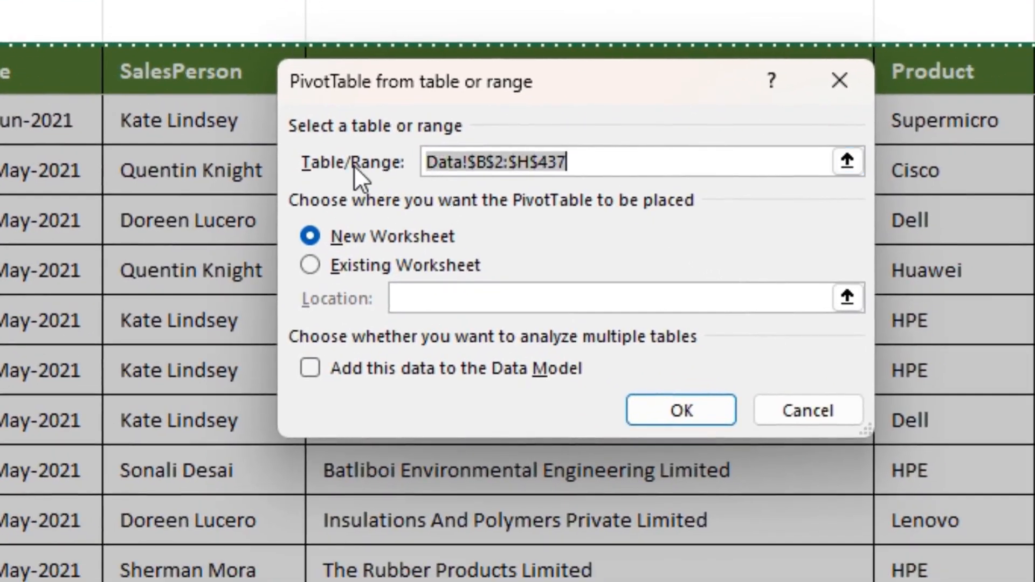
left_click(344, 237)
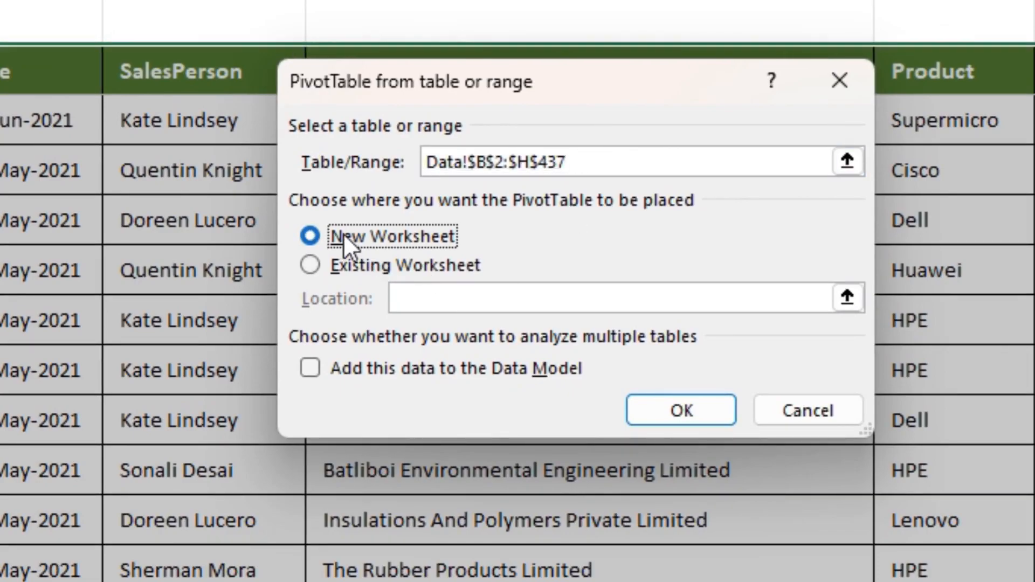
left_click(673, 409)
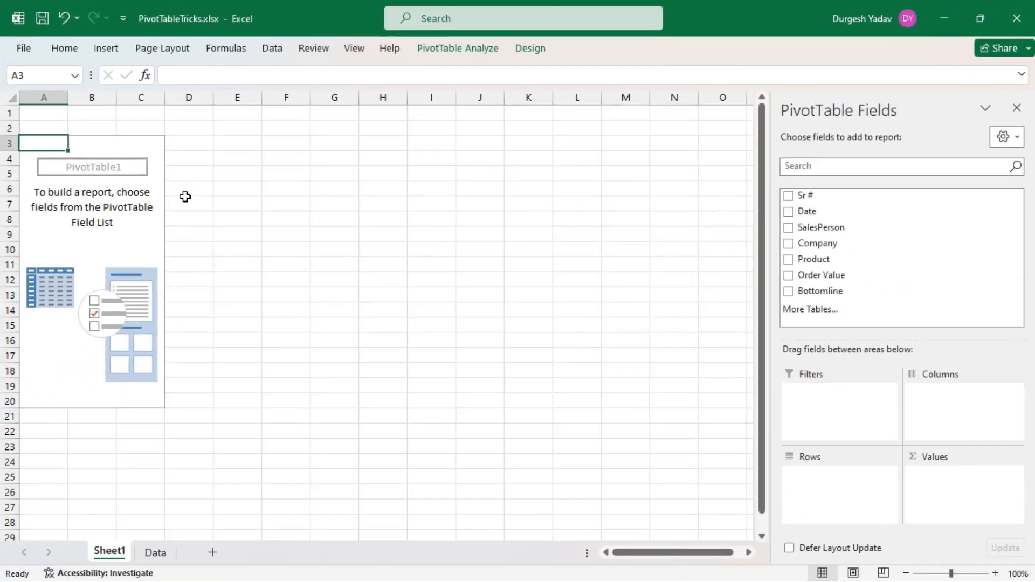
Insert two empty columns before the PivotTable at column A.
left_click(50, 95)
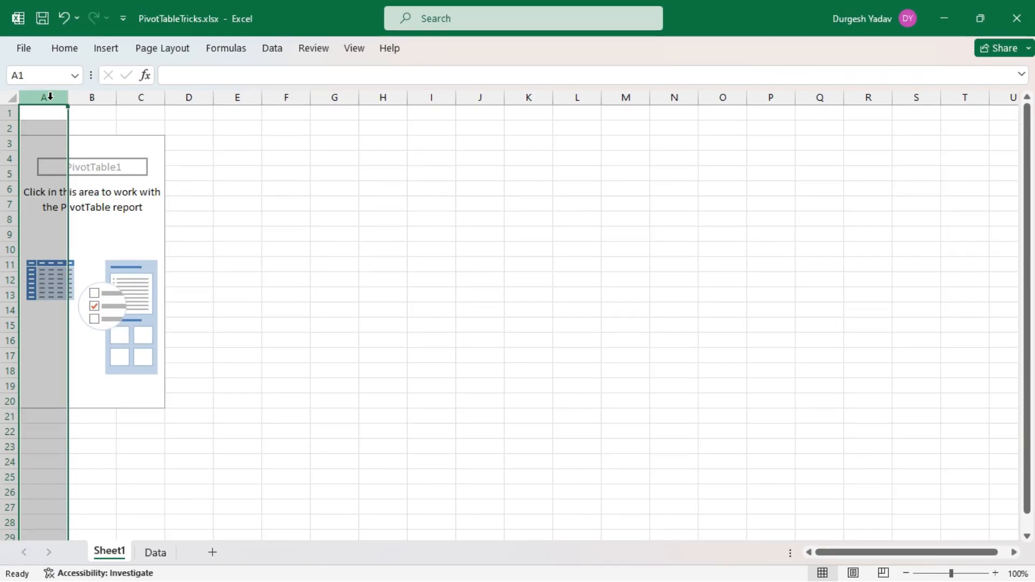
right_click(51, 96)
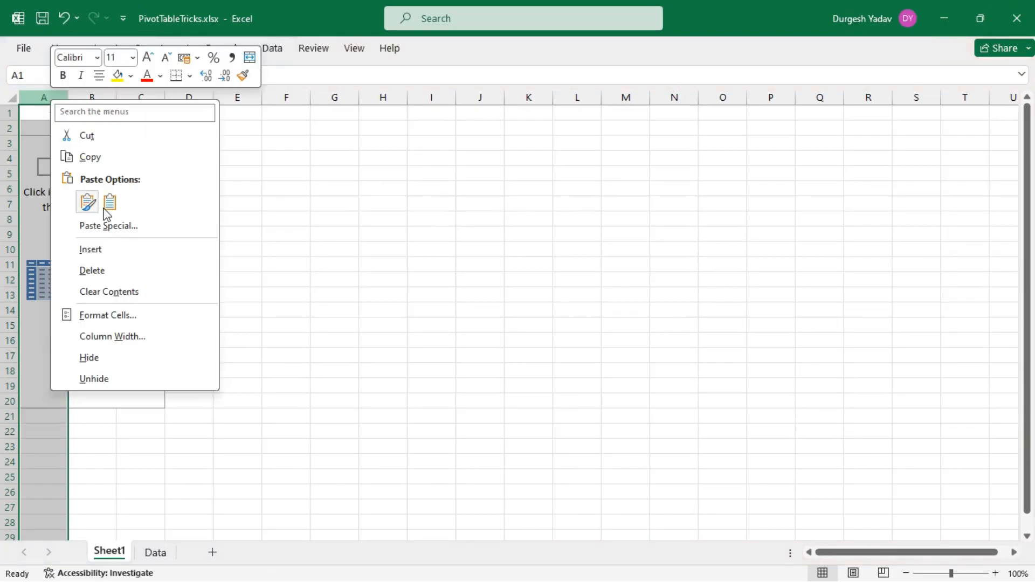
left_click(104, 255)
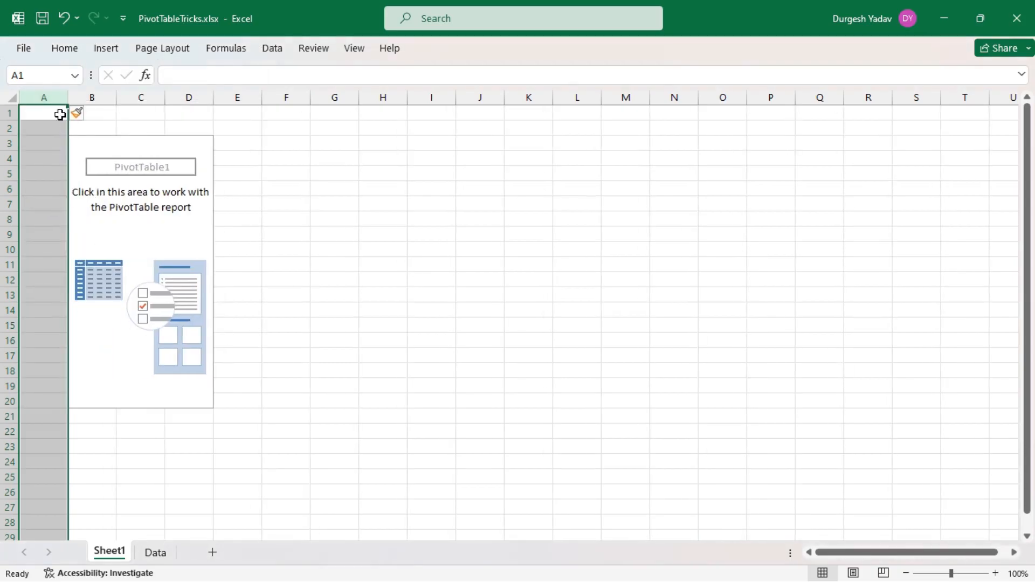
right_click(48, 97)
left_click(88, 249)
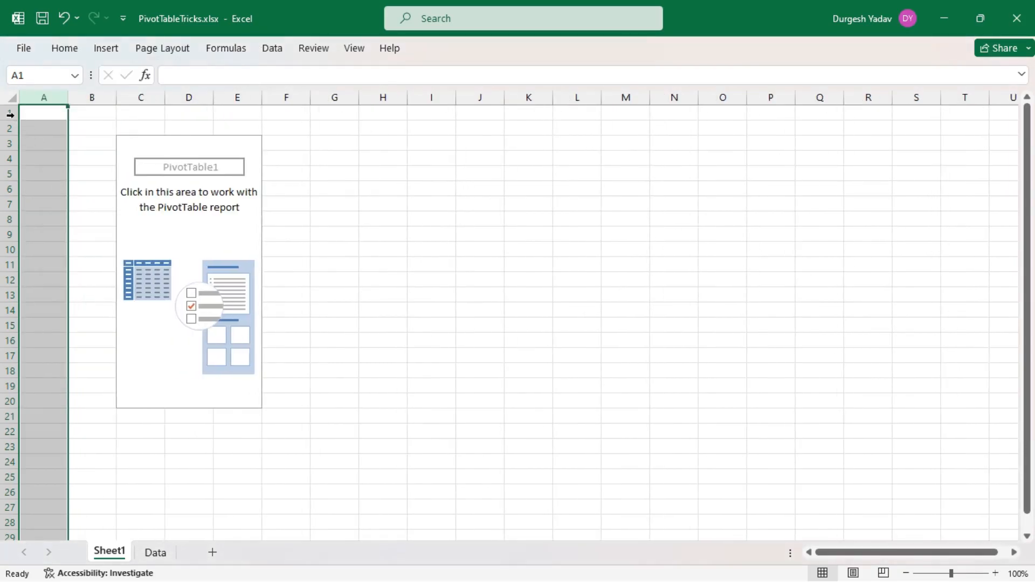
Insert two empty rows above the PivotTable at row 1.
left_click(10, 112)
right_click(13, 115)
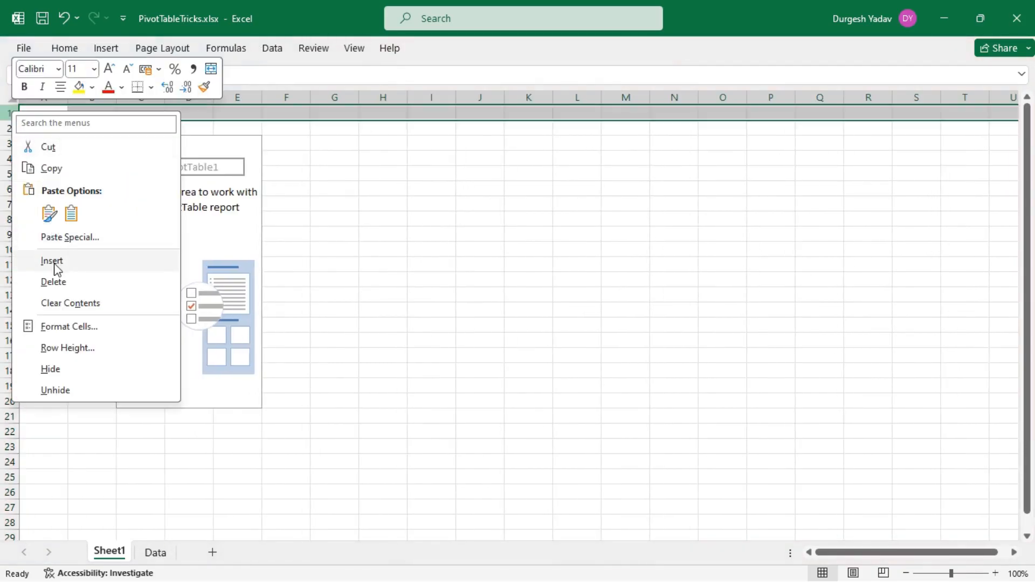
left_click(52, 262)
right_click(15, 118)
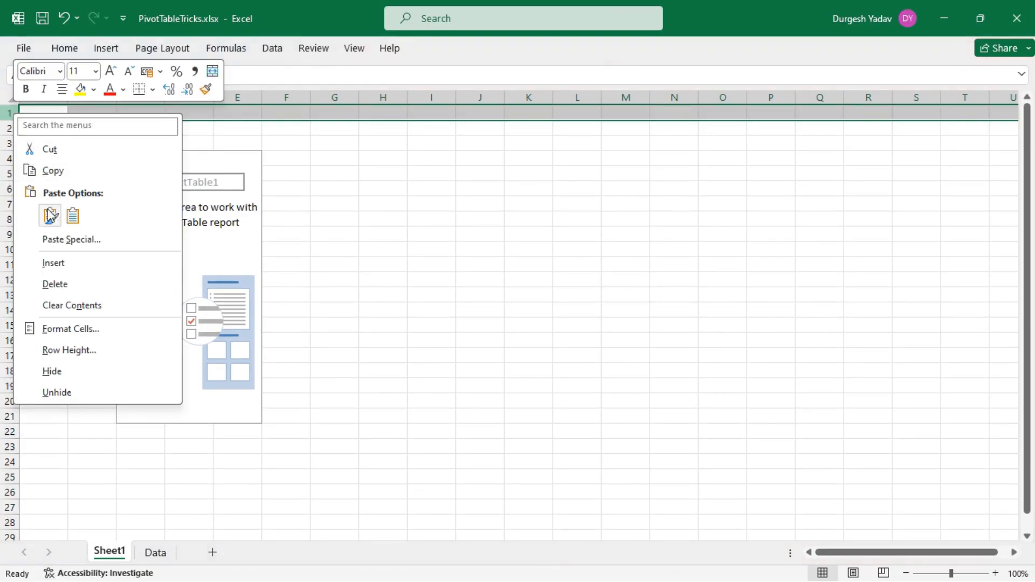
left_click(57, 261)
Try the Product field as the PivotTable's row labels and remove it again.
left_click(142, 186)
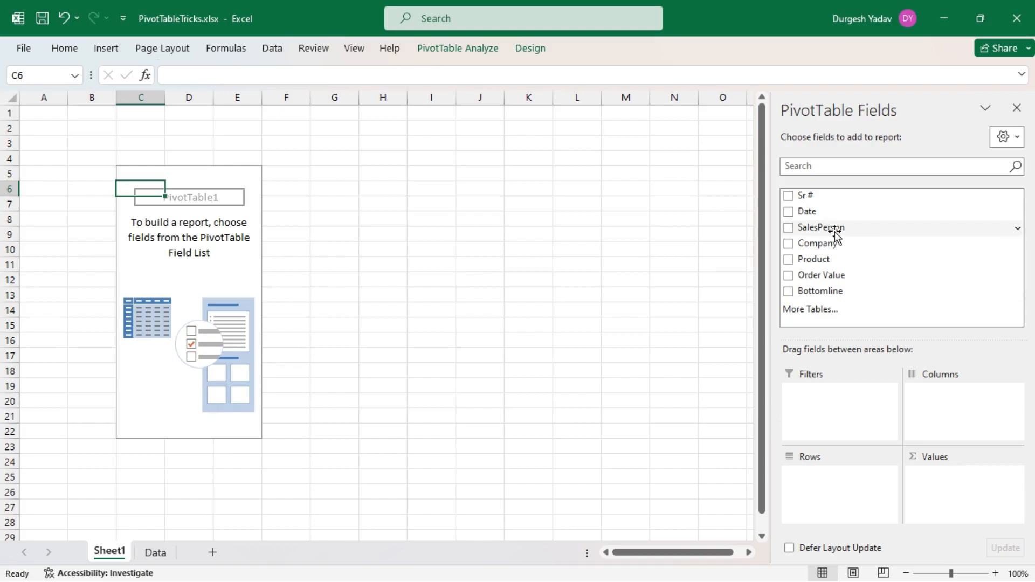
left_click_drag(832, 260, 832, 480)
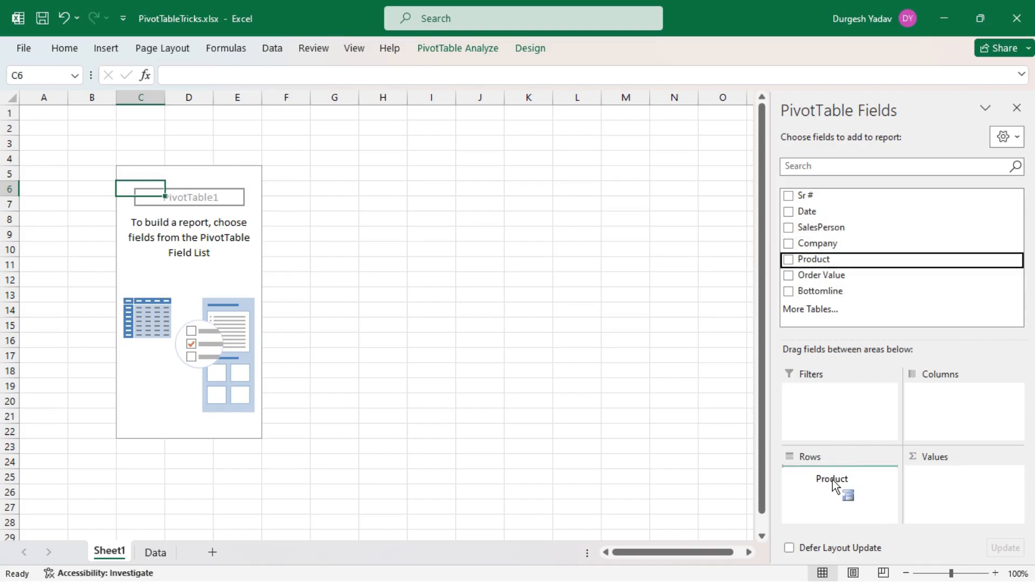
left_click_drag(832, 480, 832, 479)
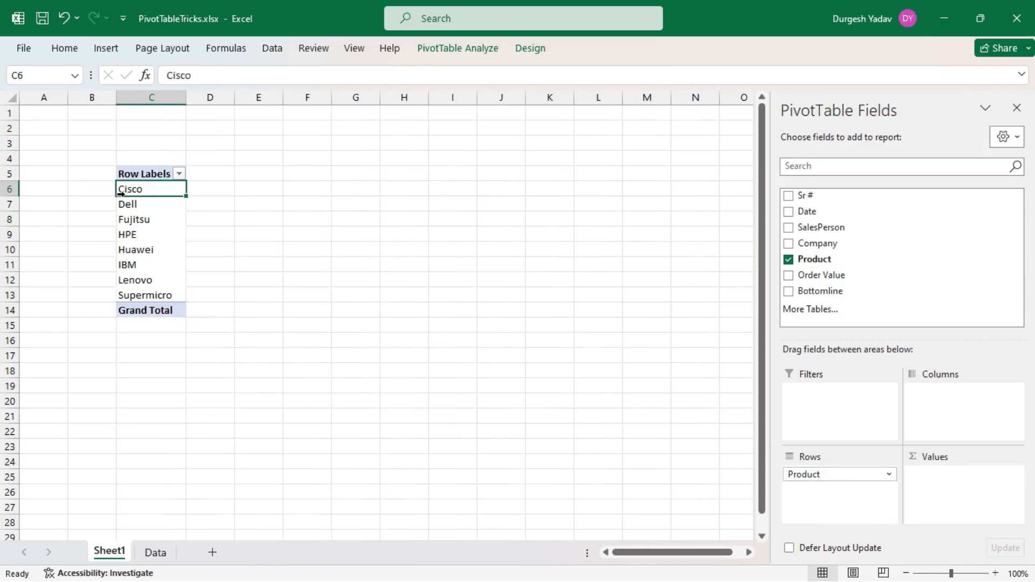
left_click(889, 474)
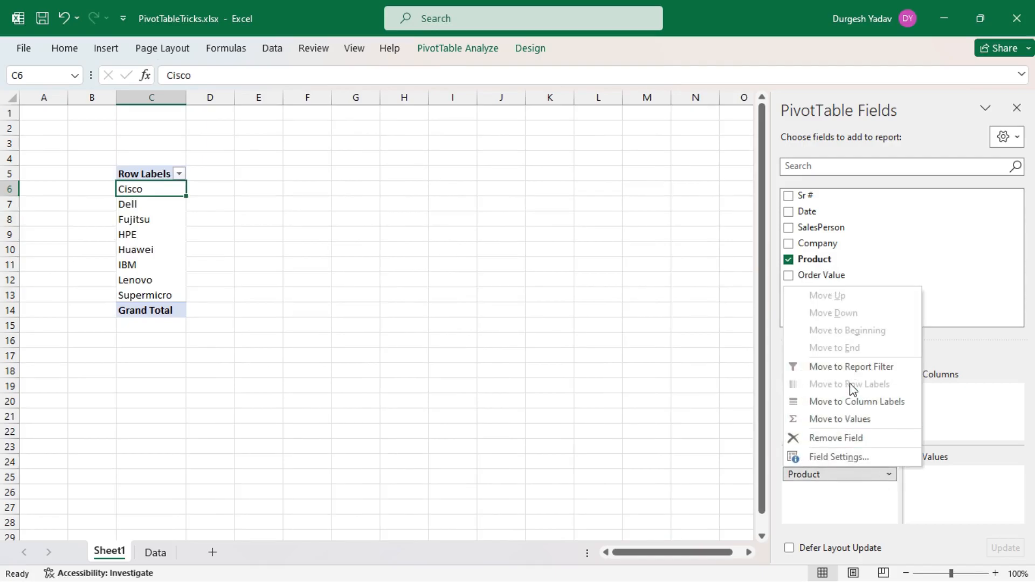
left_click(849, 438)
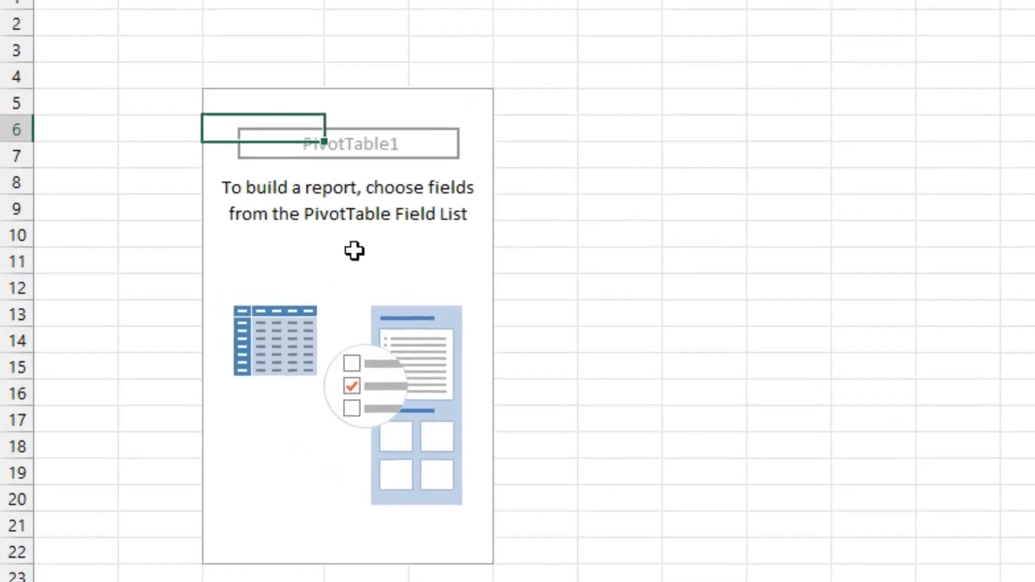
Enable the Classic PivotTable layout in the PivotTable's display options so fields can be placed directly in the grid.
right_click(203, 260)
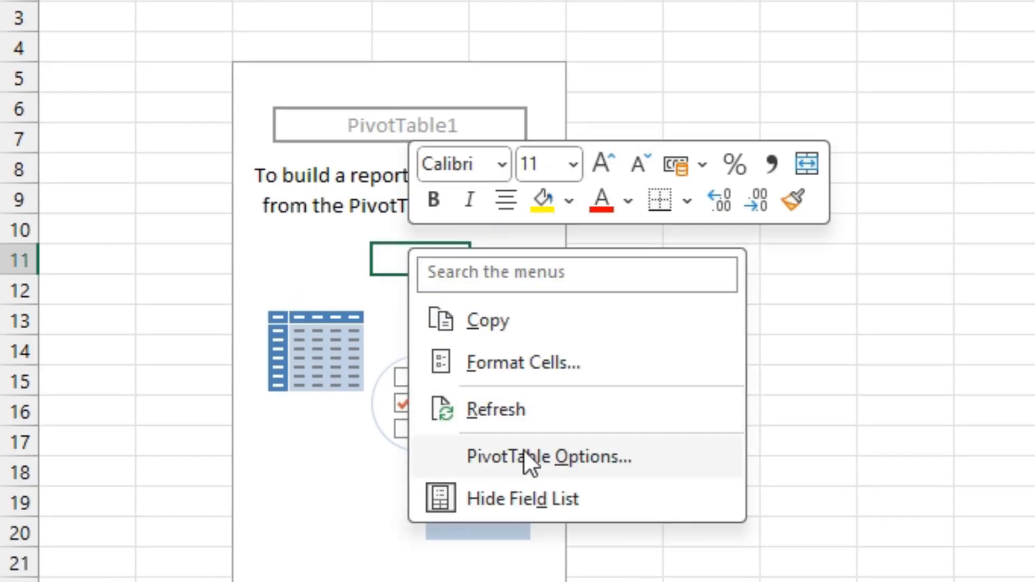
left_click(536, 457)
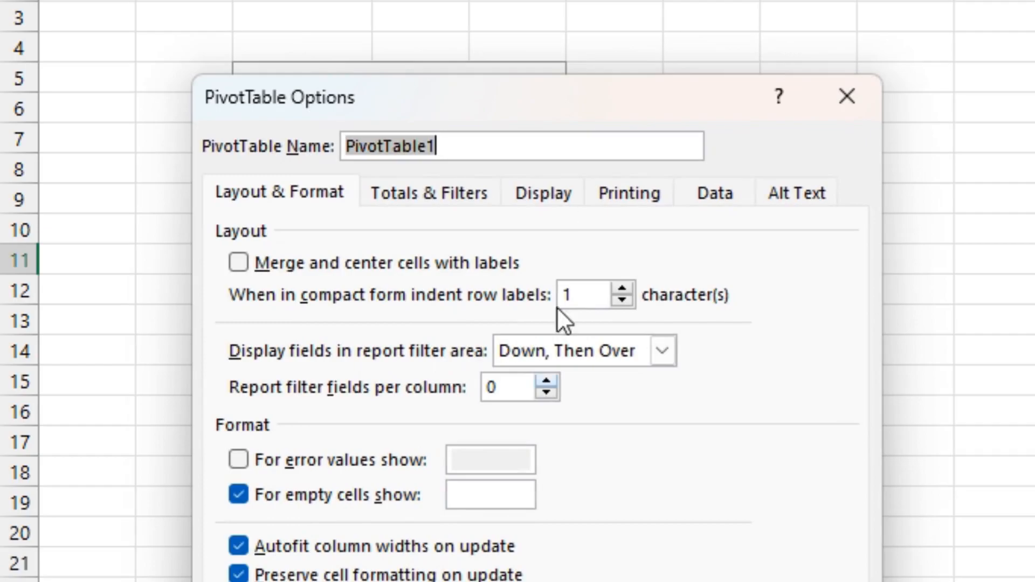
left_click_drag(549, 105, 718, 5)
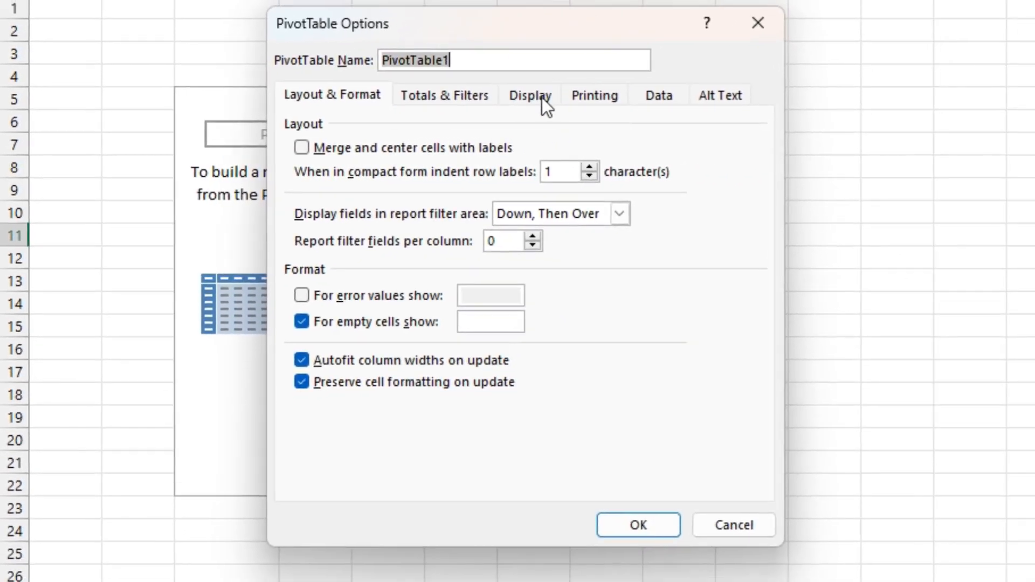
left_click(699, 79)
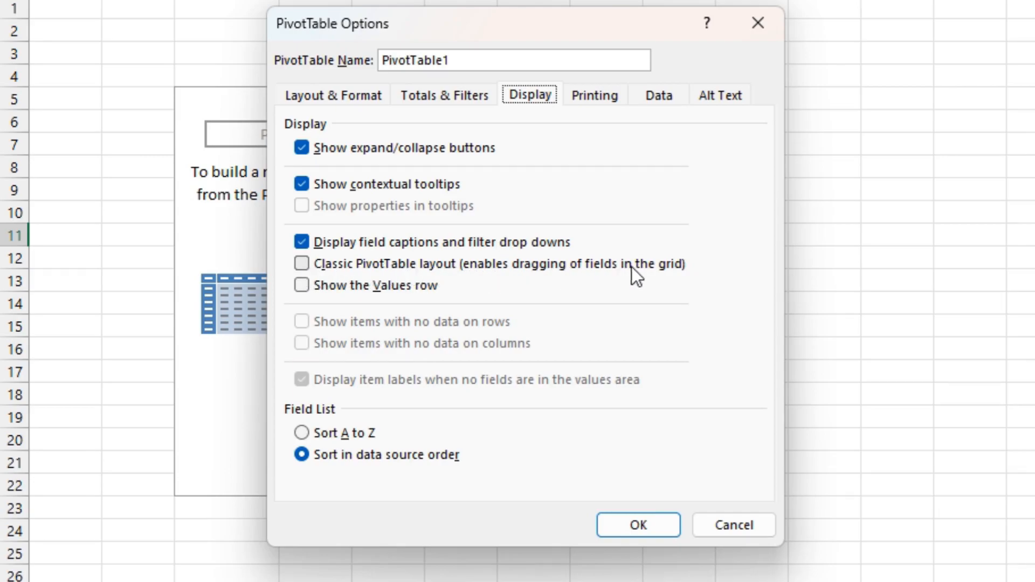
left_click(308, 264)
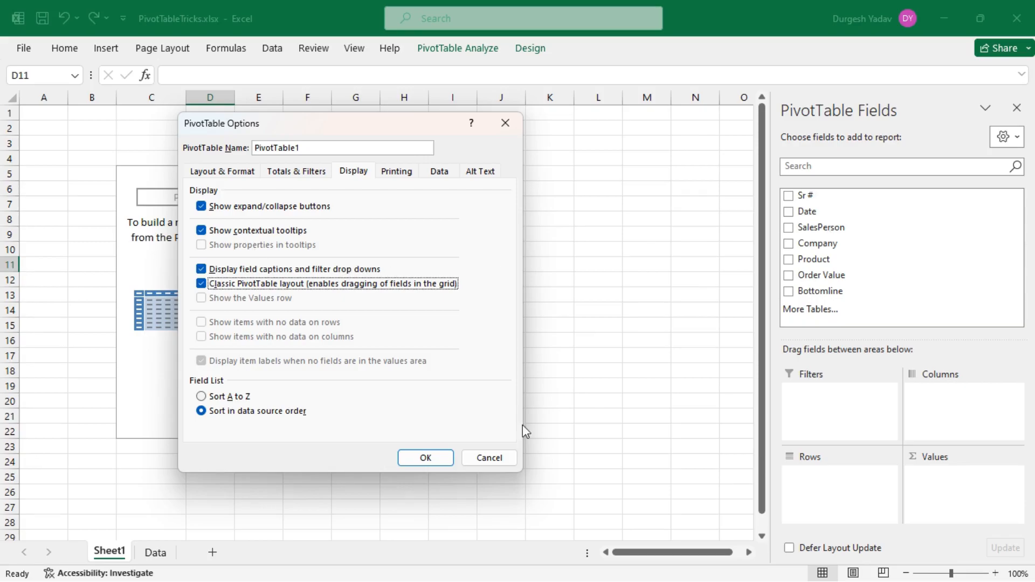
left_click(426, 459)
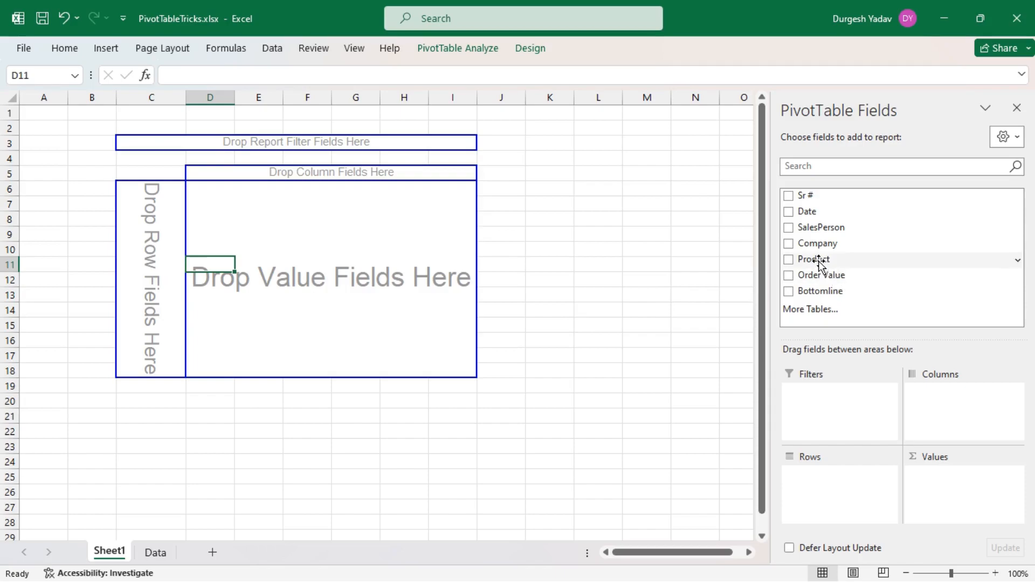
Lay out the PivotTable with Product as rows, Order Value as values, SalesPerson as report filter and Date as columns.
left_click_drag(819, 263, 156, 244)
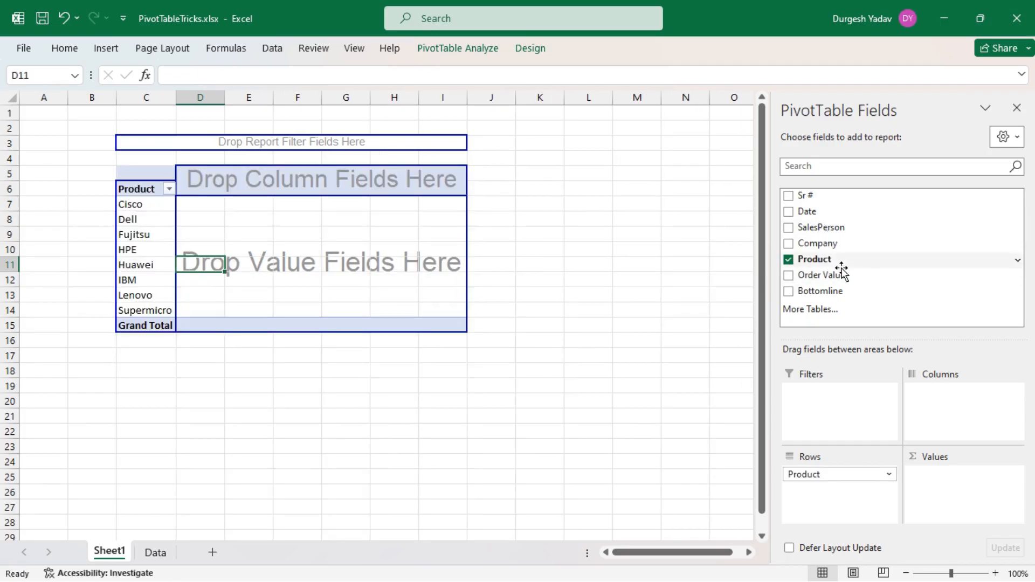
left_click_drag(827, 278, 211, 209)
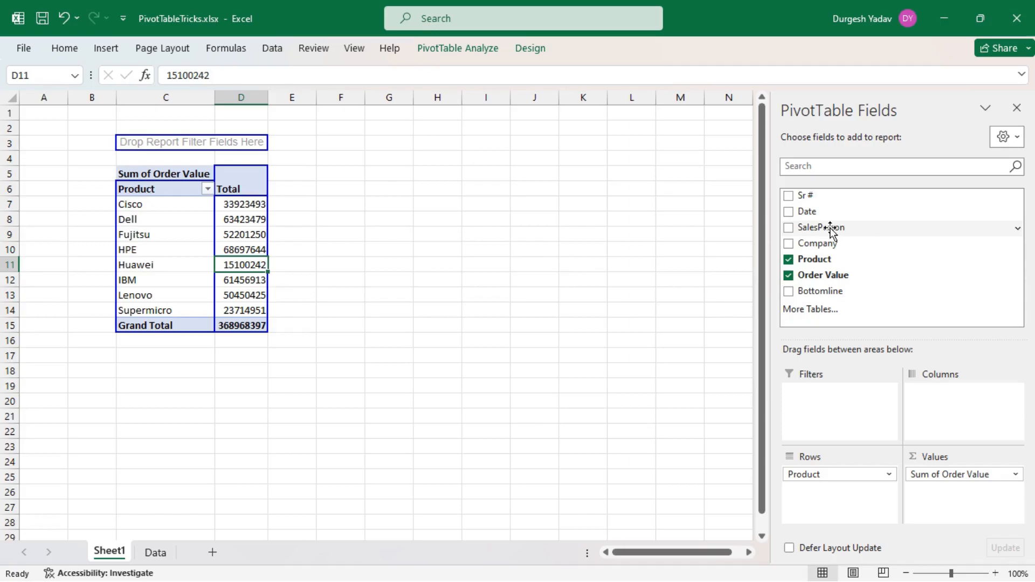
left_click_drag(830, 231, 179, 145)
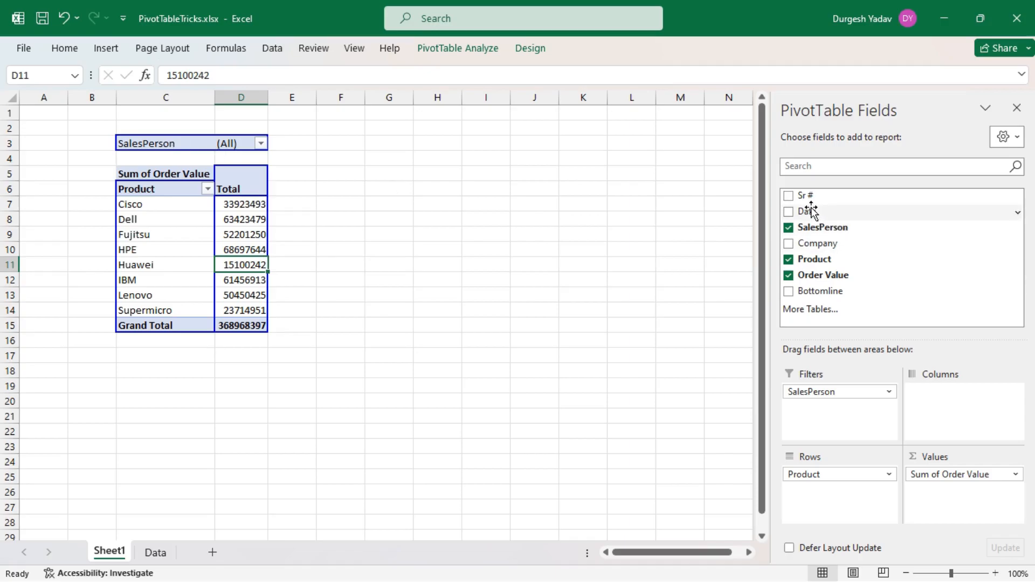
left_click_drag(810, 212, 244, 183)
left_click(676, 432)
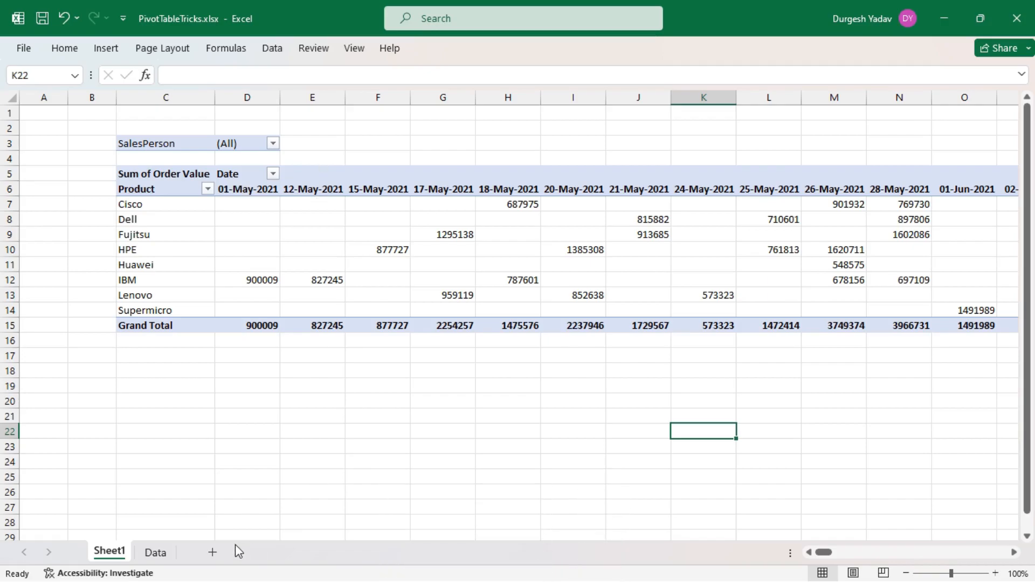
mouse_move(822, 555)
left_mouse_down()
mouse_move(984, 561)
mouse_move(814, 564)
left_mouse_up()
Open the grouping settings for the PivotTable's Date field and move the dialog clear of the row labels.
left_click(239, 174)
right_click(239, 173)
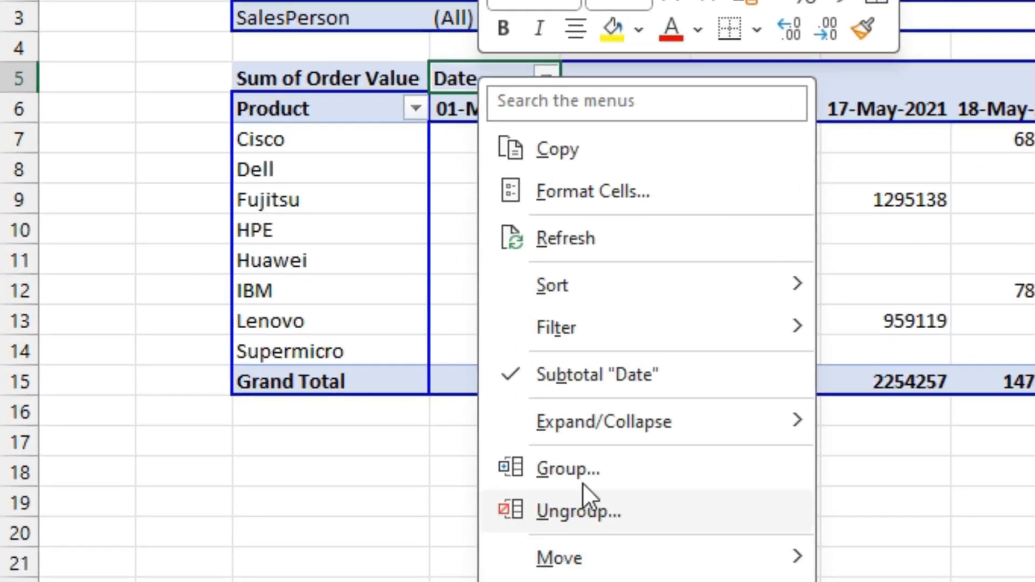
left_click(570, 467)
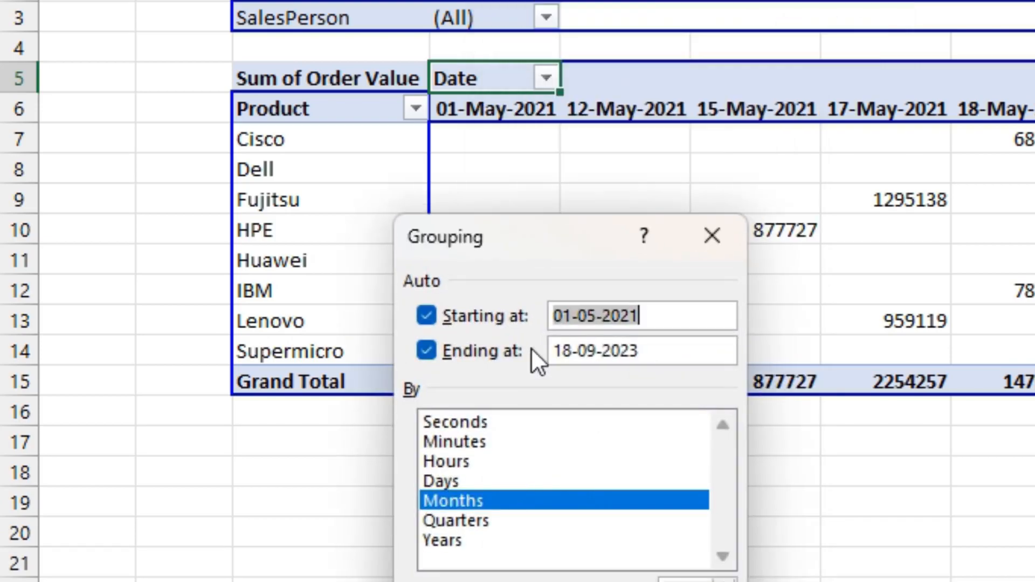
left_click_drag(511, 245, 833, 65)
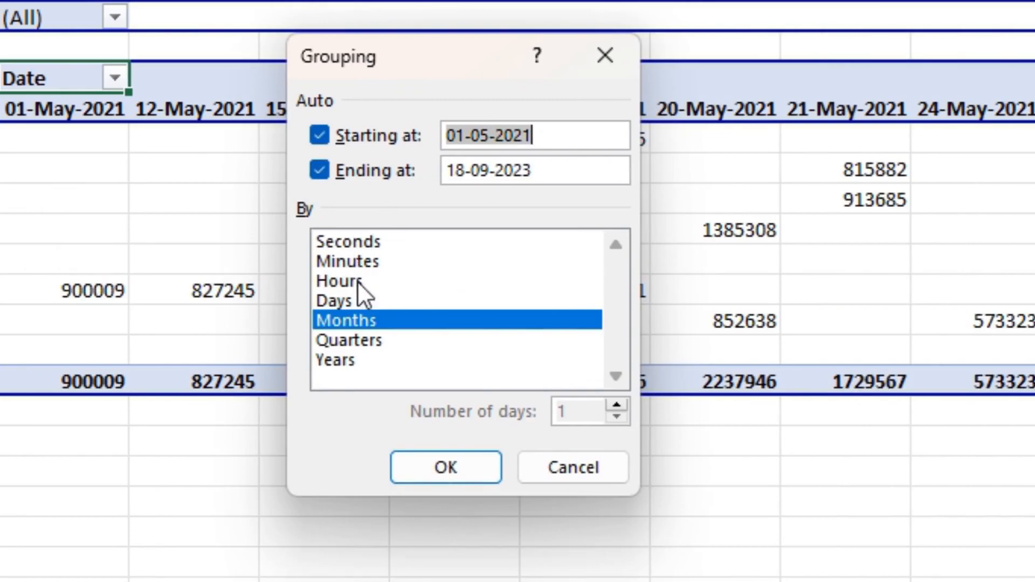
Try selecting every date grouping unit from Seconds to Years.
left_click(353, 341)
left_click(364, 361)
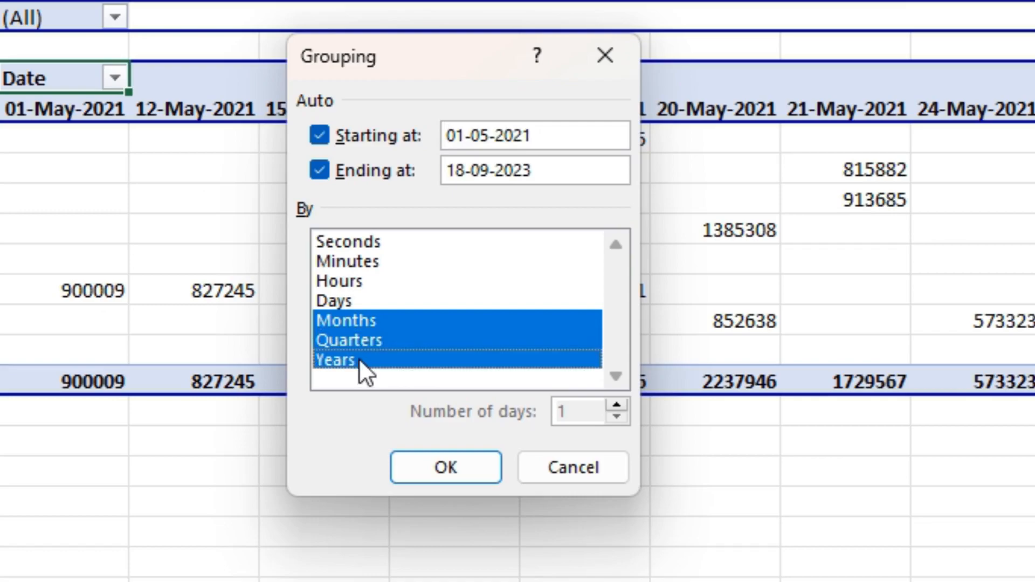
left_click(349, 262)
left_click(349, 280)
left_click(353, 300)
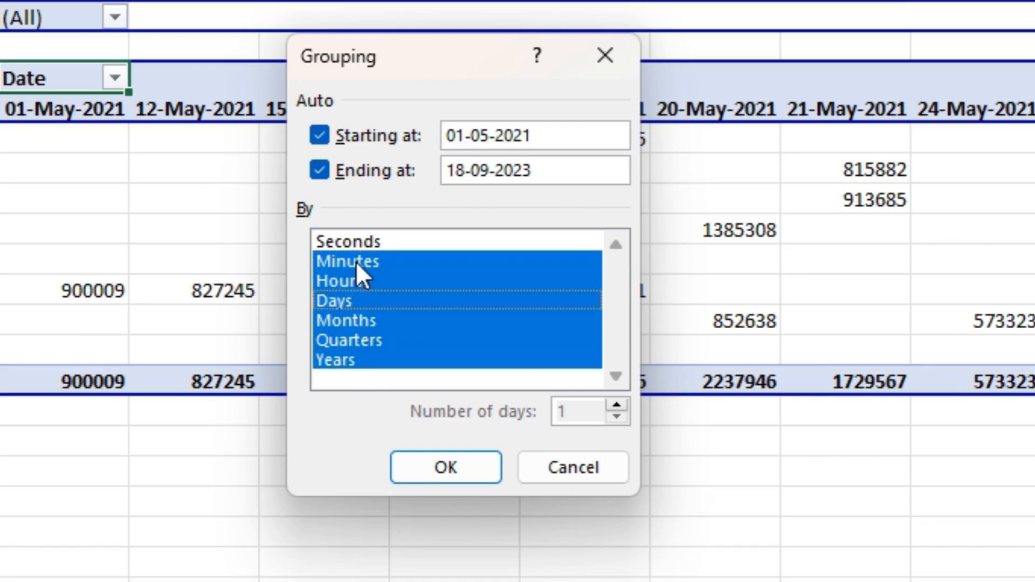
left_click(356, 241)
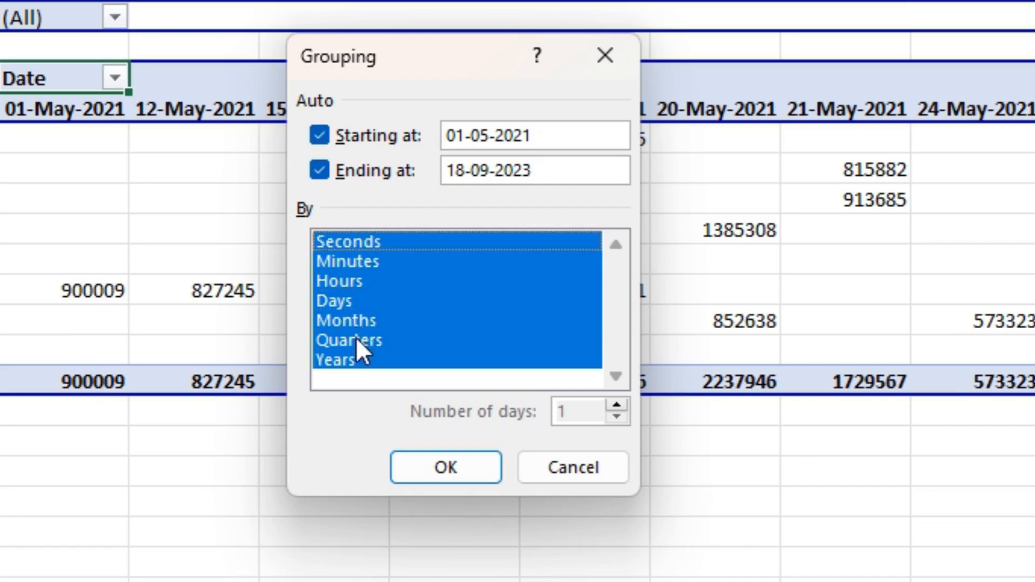
Leave only Years selected as the grouping unit and apply the grouping to the PivotTable's dates.
left_click(353, 351)
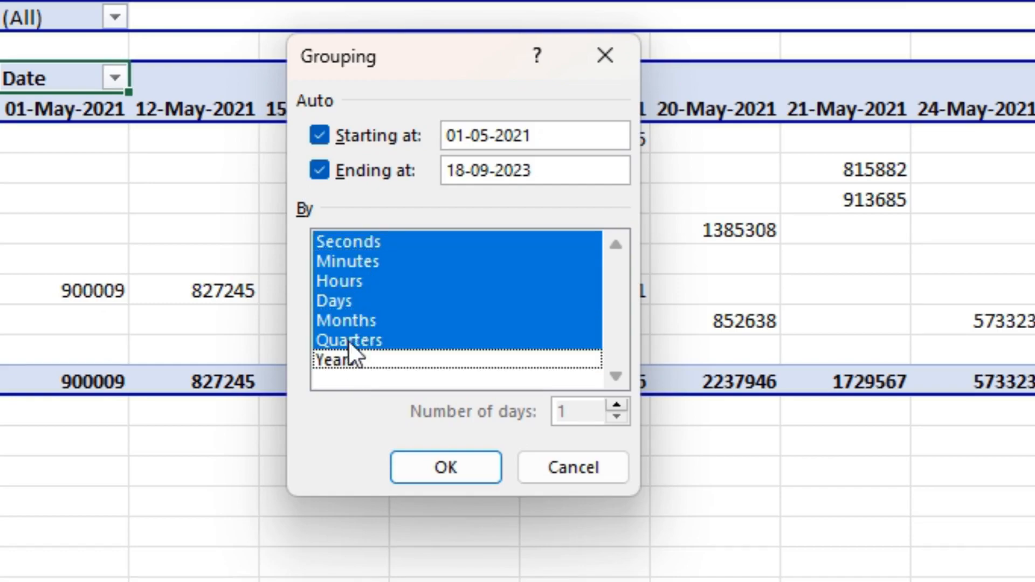
left_click(349, 339)
left_click(345, 321)
left_click(341, 300)
left_click(341, 280)
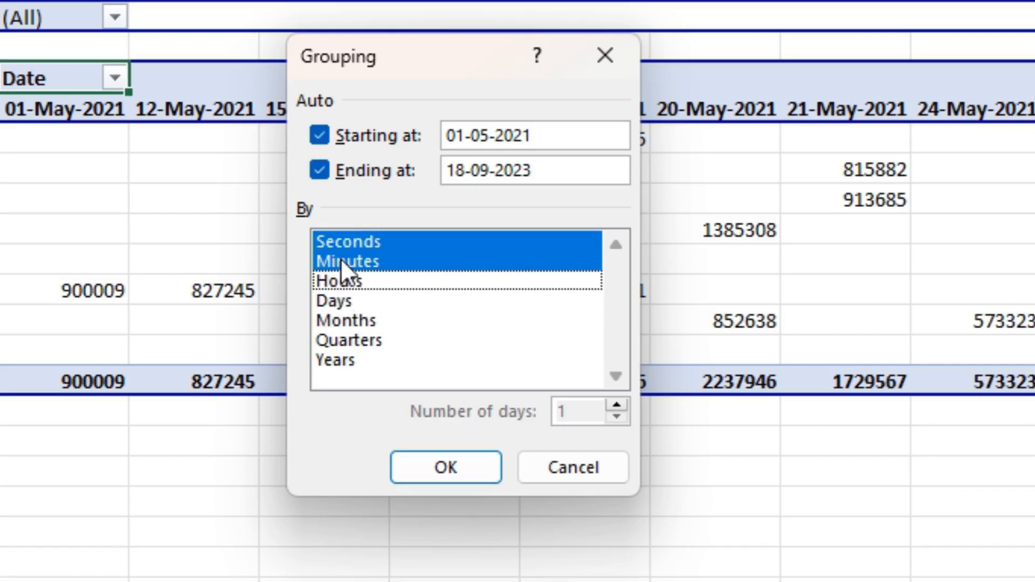
left_click(341, 261)
left_click(339, 243)
left_click(341, 360)
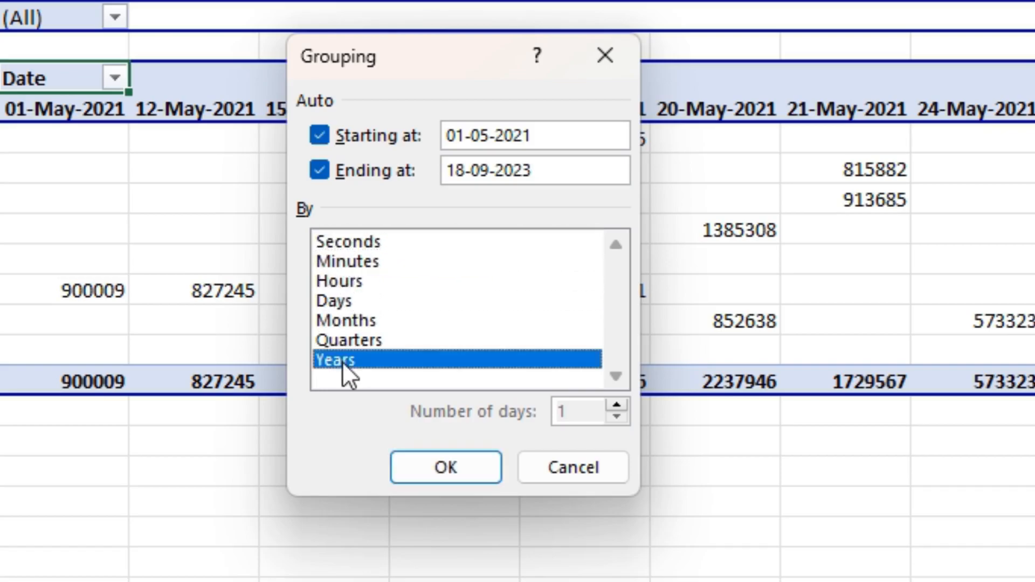
left_click(416, 468)
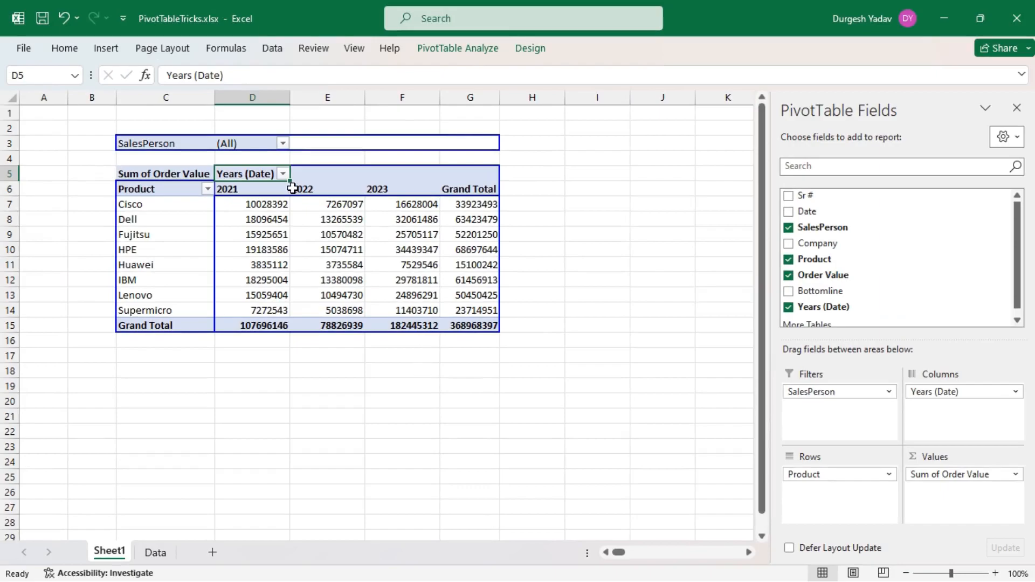
Format the PivotTable's values in D7:G15, including the grand totals, with comma separators and no decimals.
left_click(273, 202)
left_click_drag(274, 202, 452, 325)
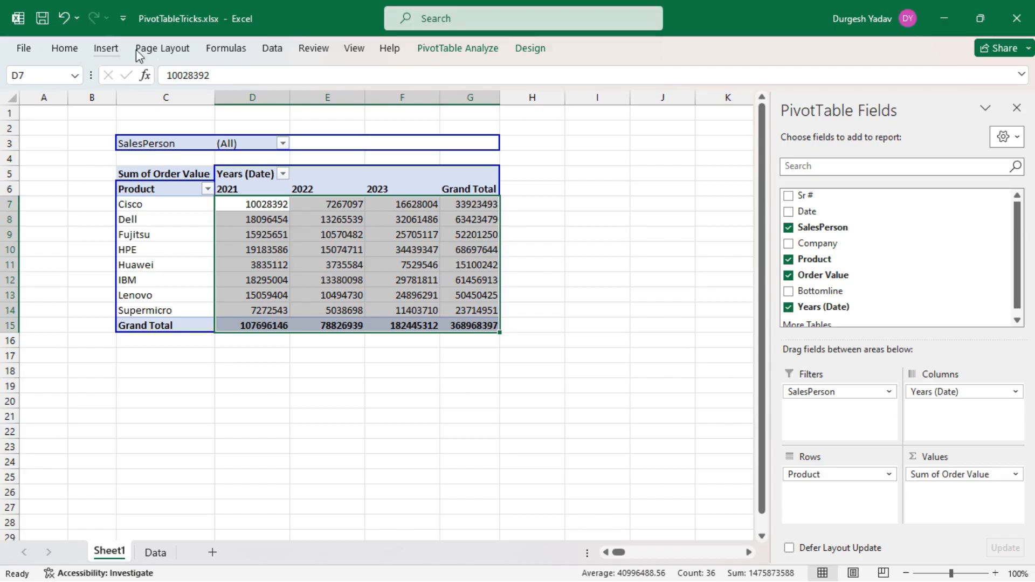
left_click(75, 51)
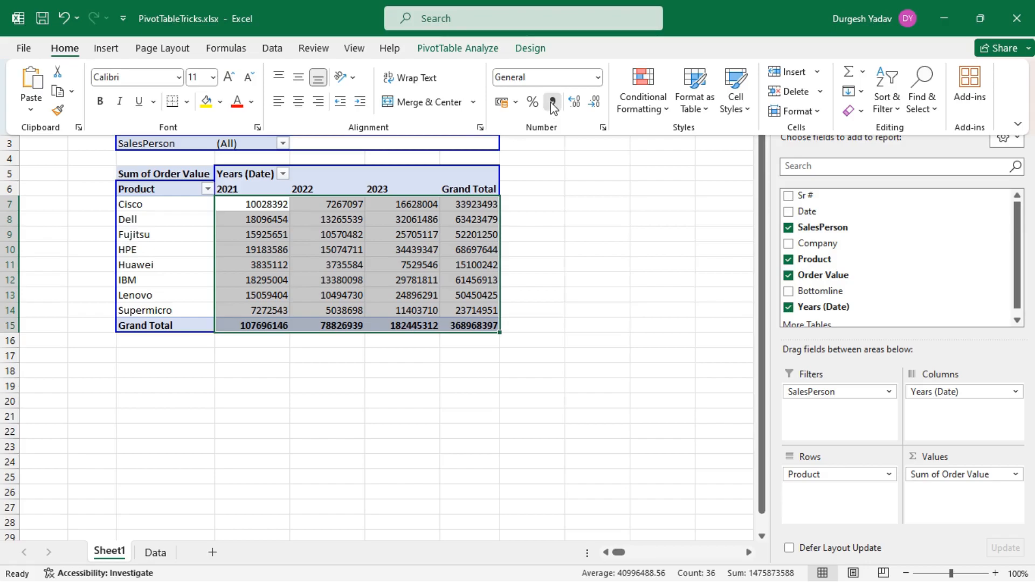
left_click(552, 102)
left_click(594, 105)
left_click(595, 105)
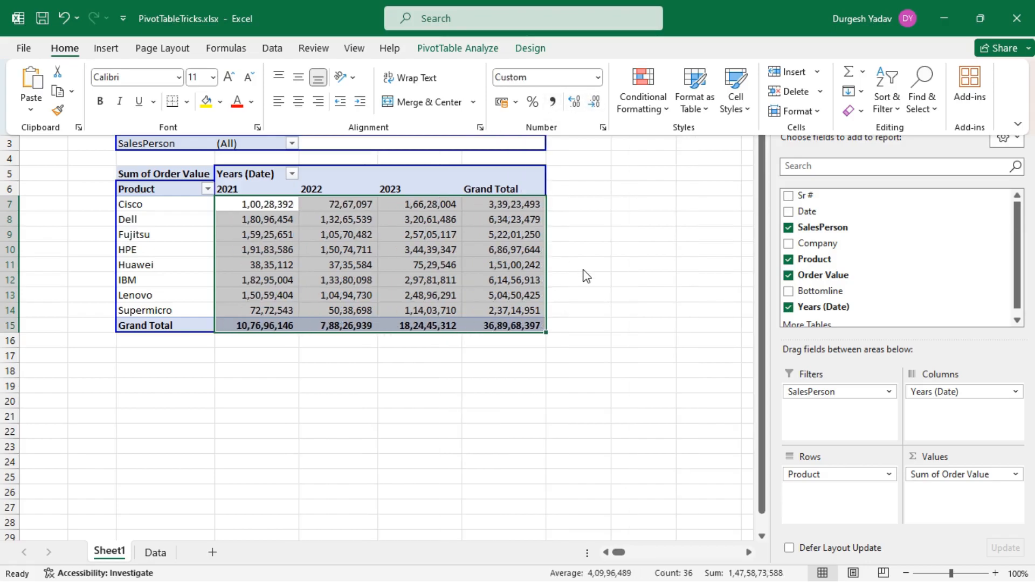
key("Escape")
Set the row height of the entire sheet to 25.
left_click(12, 99)
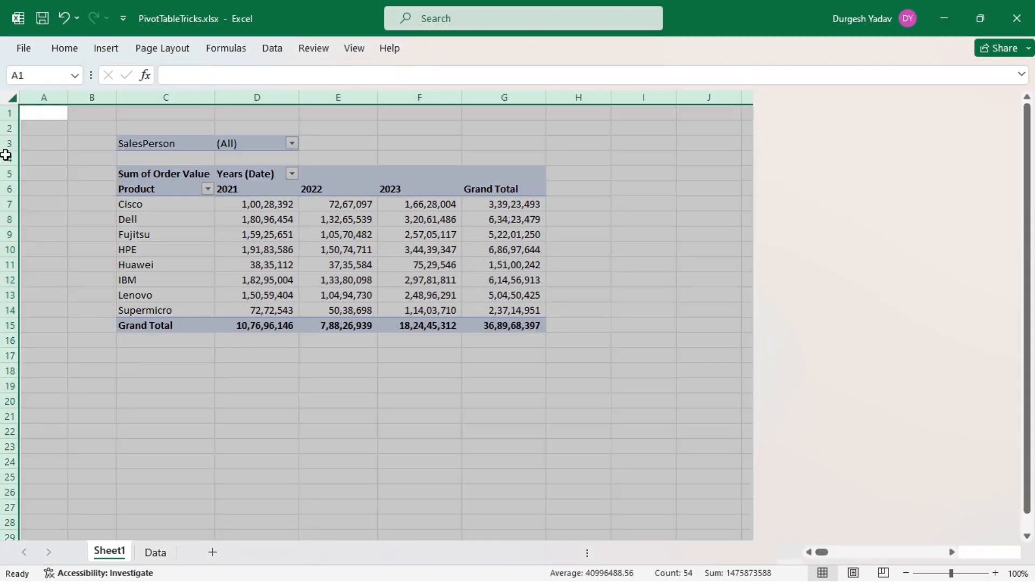
right_click(5, 156)
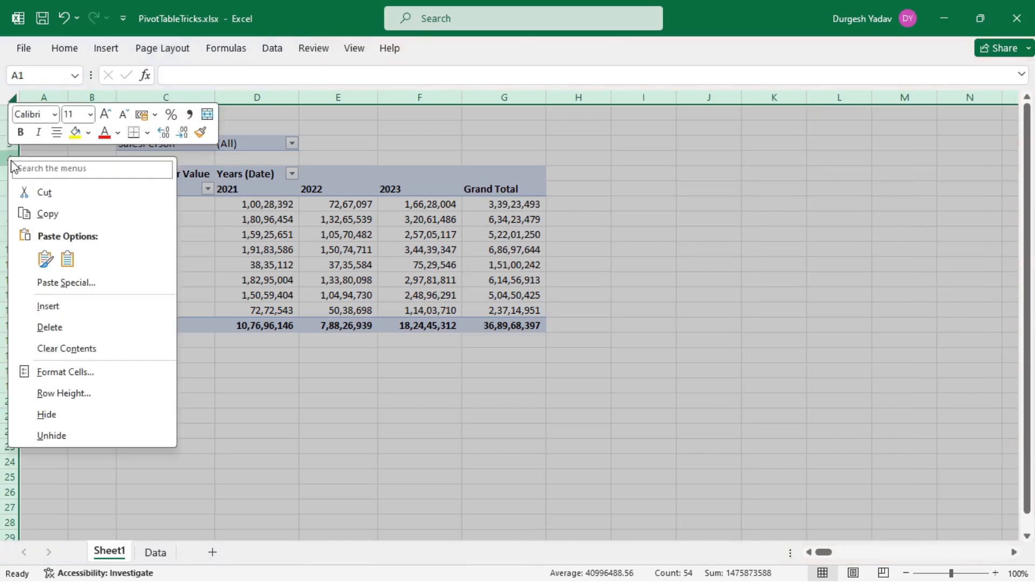
left_click(63, 393)
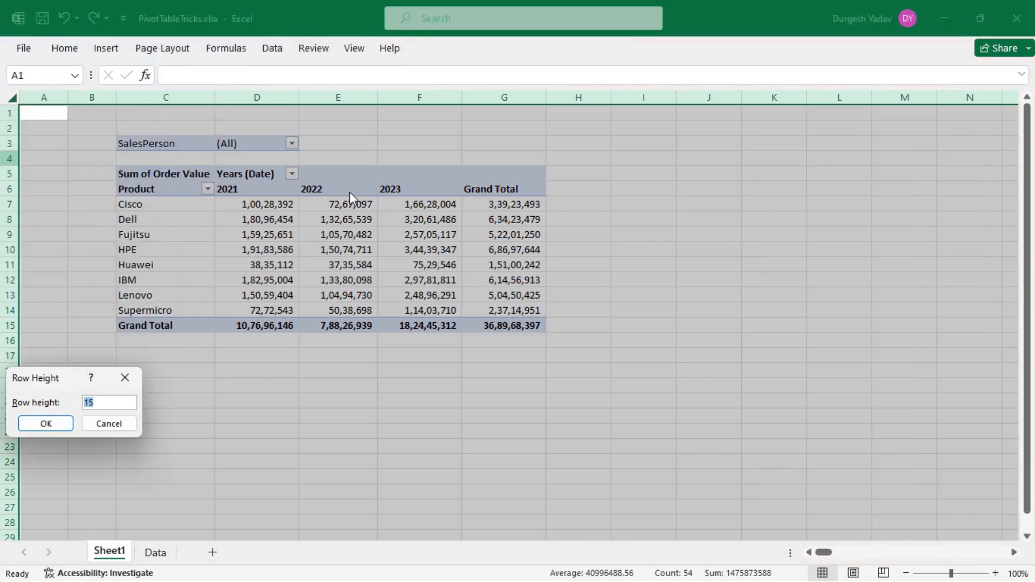
type("25")
left_click(59, 425)
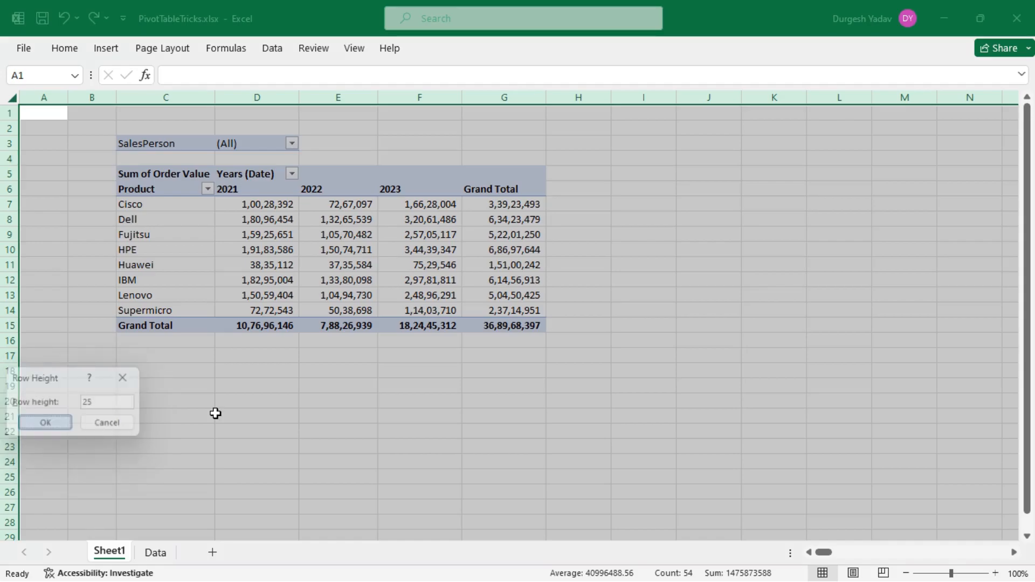
left_click(585, 269)
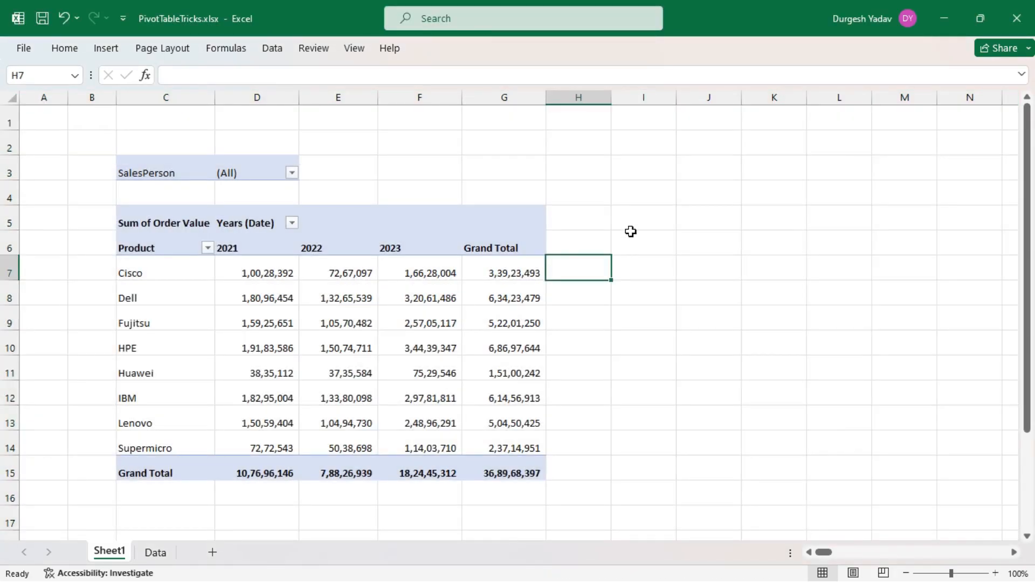
Apply the light blue style from the last row of the Medium PivotTable styles and close the field list.
left_click(124, 212)
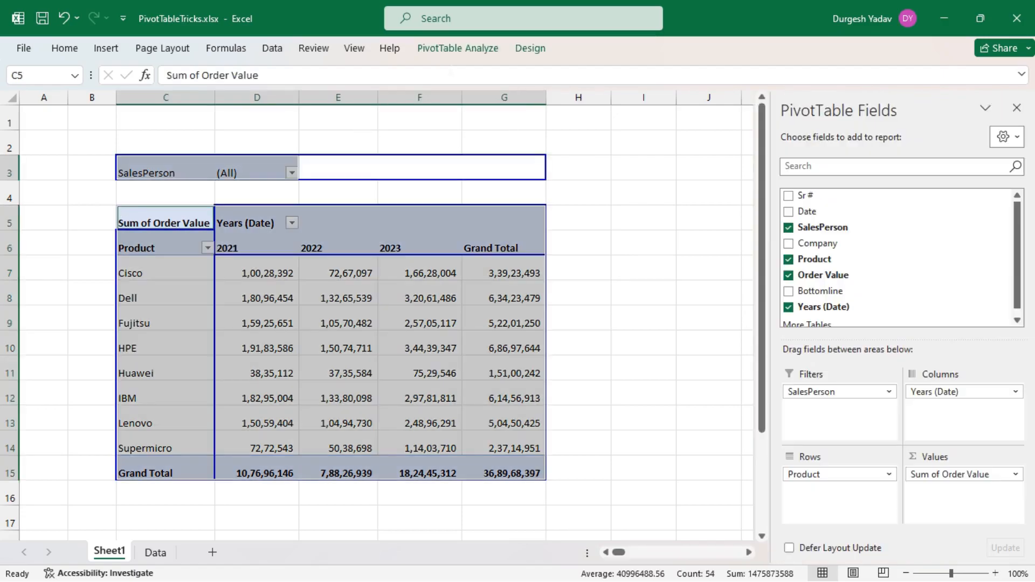
left_click(486, 50)
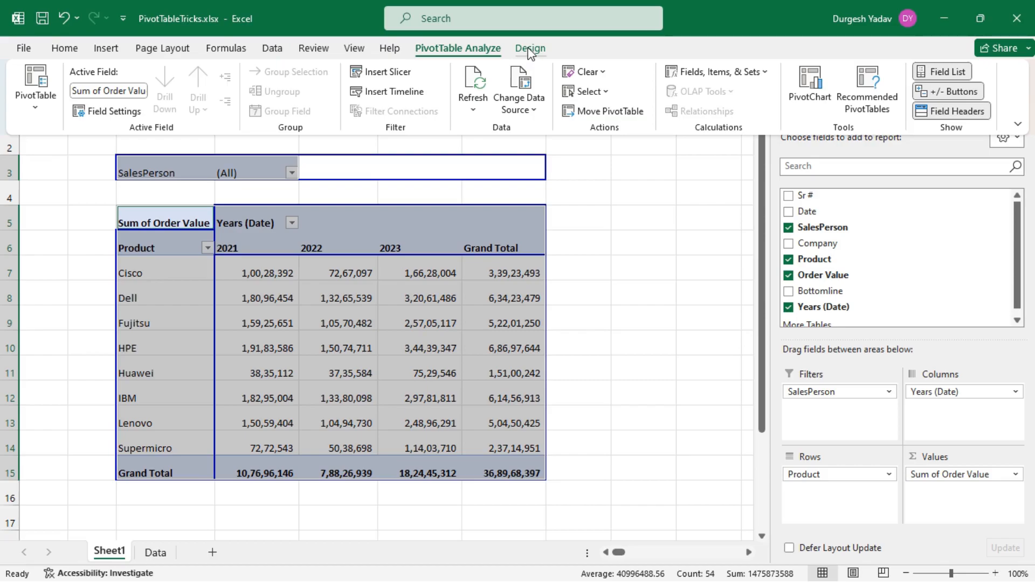
left_click(531, 50)
left_click(537, 53)
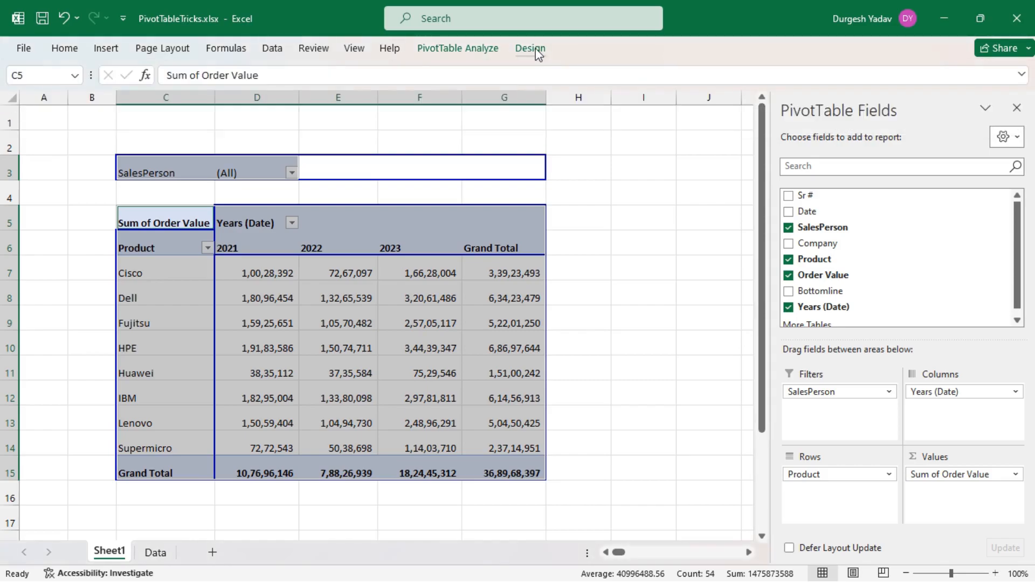
left_click(534, 50)
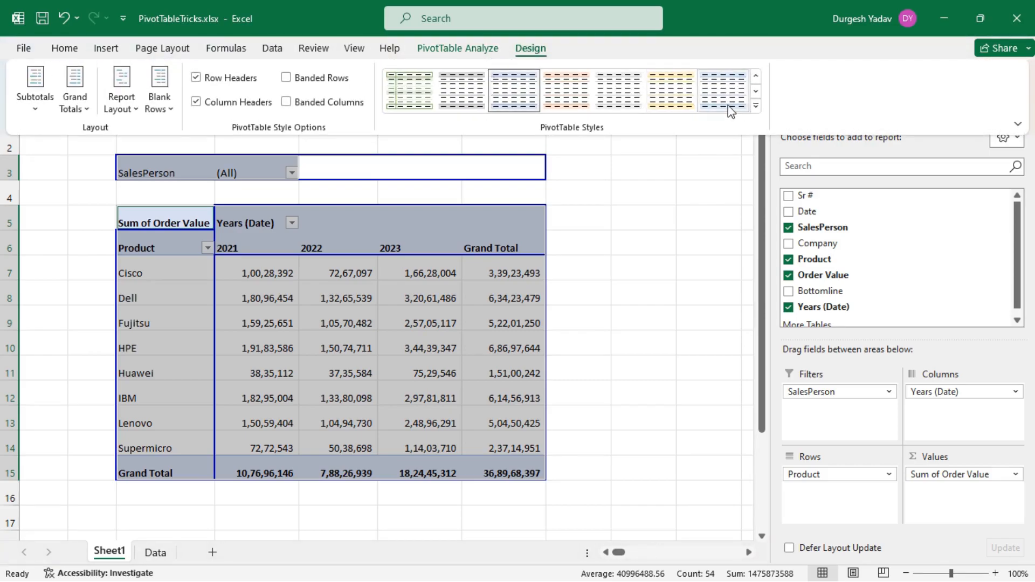
left_click(755, 105)
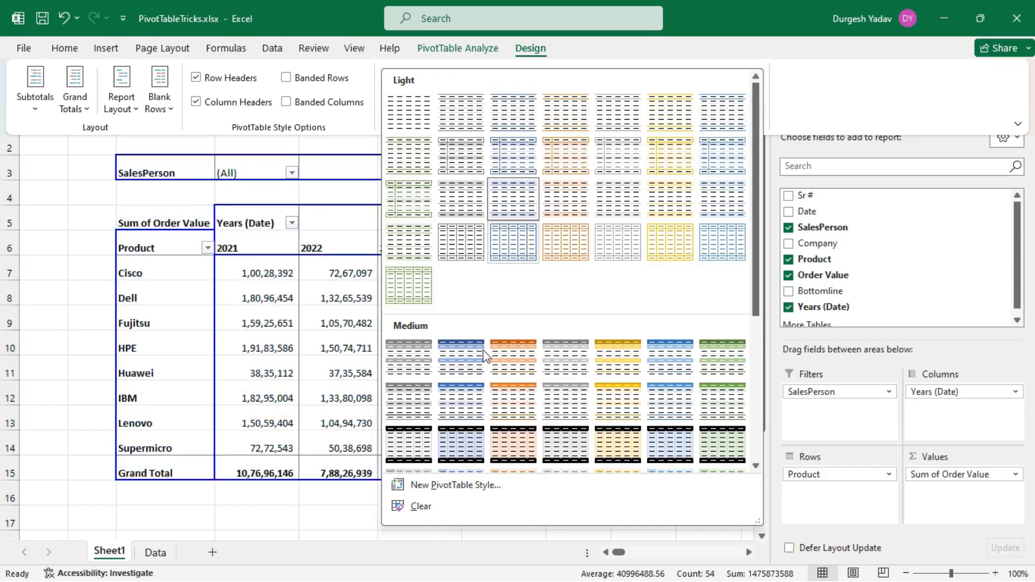
scroll(474, 403, "down", 3)
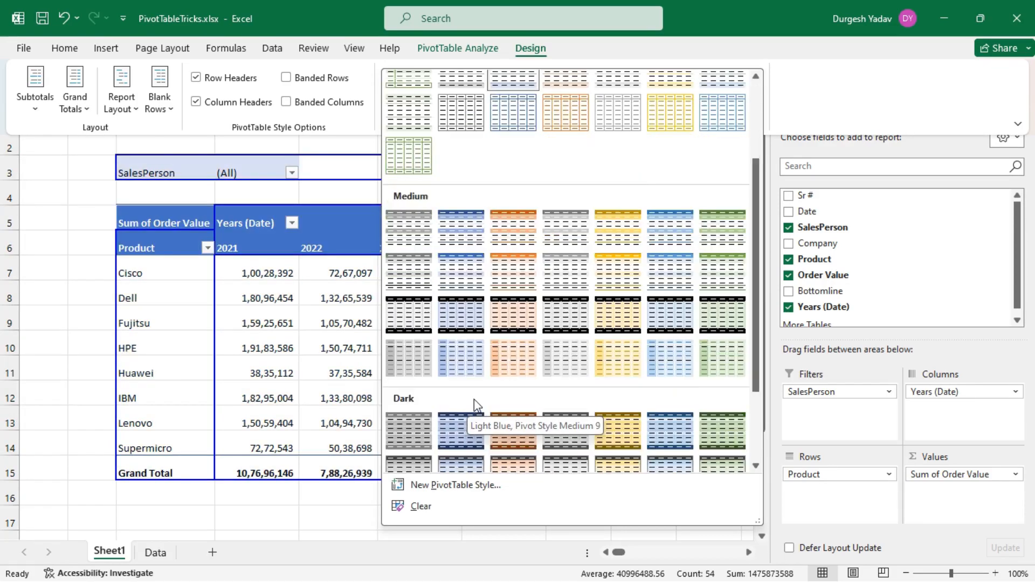
scroll(474, 399, "down", 3)
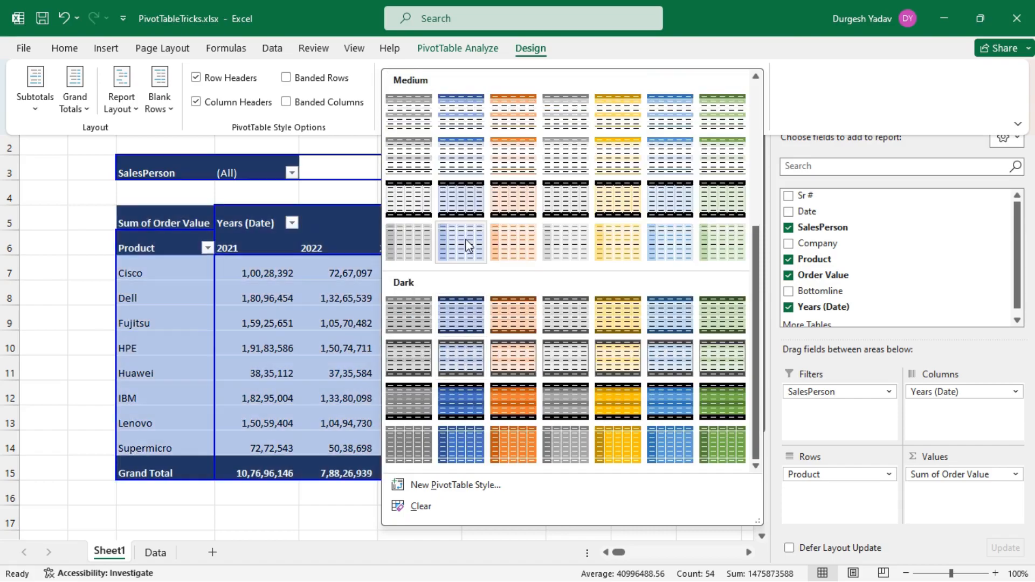
left_click(466, 245)
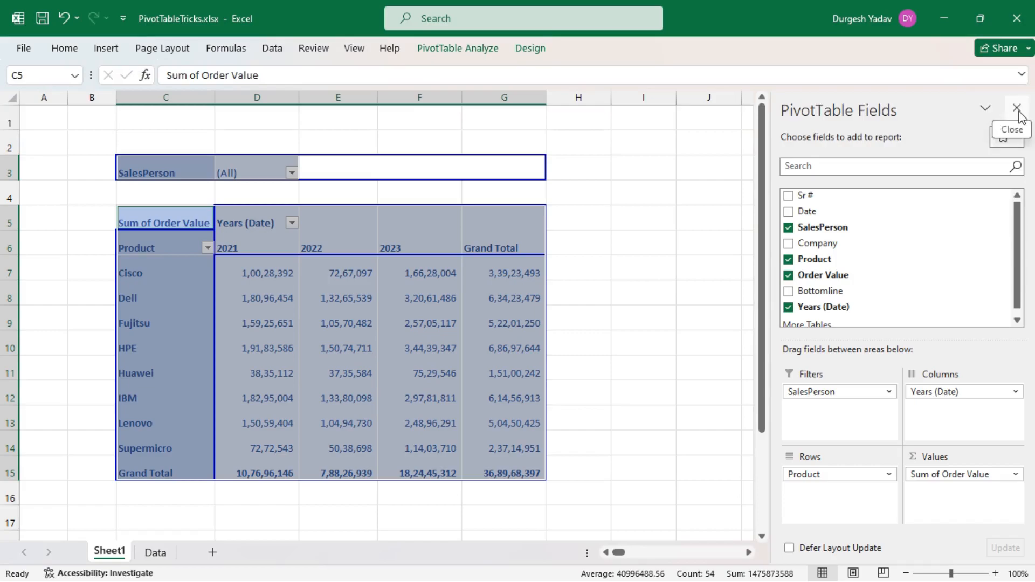
left_click(1017, 109)
left_click(653, 265)
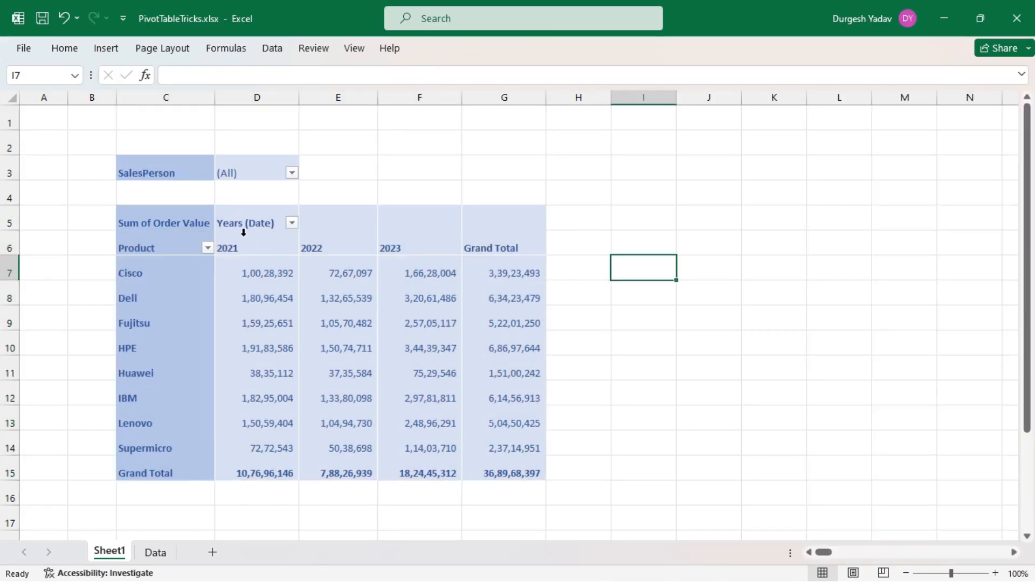
Try the SalesPerson report filter on the sixth, third and eighth salespeople in the list, one at a time.
left_click(292, 173)
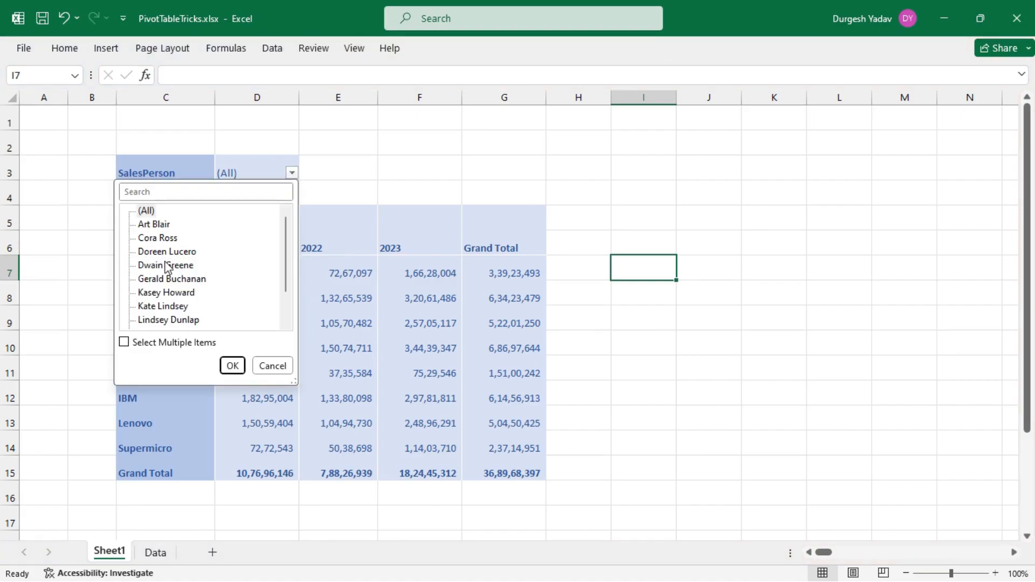
left_click(171, 296)
left_click(233, 366)
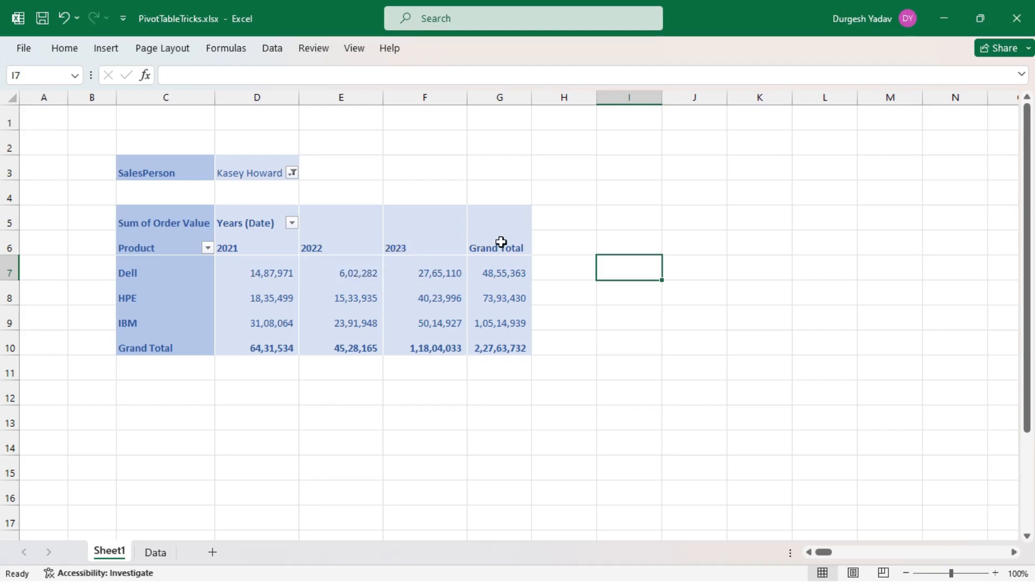
left_click(292, 173)
left_click(176, 252)
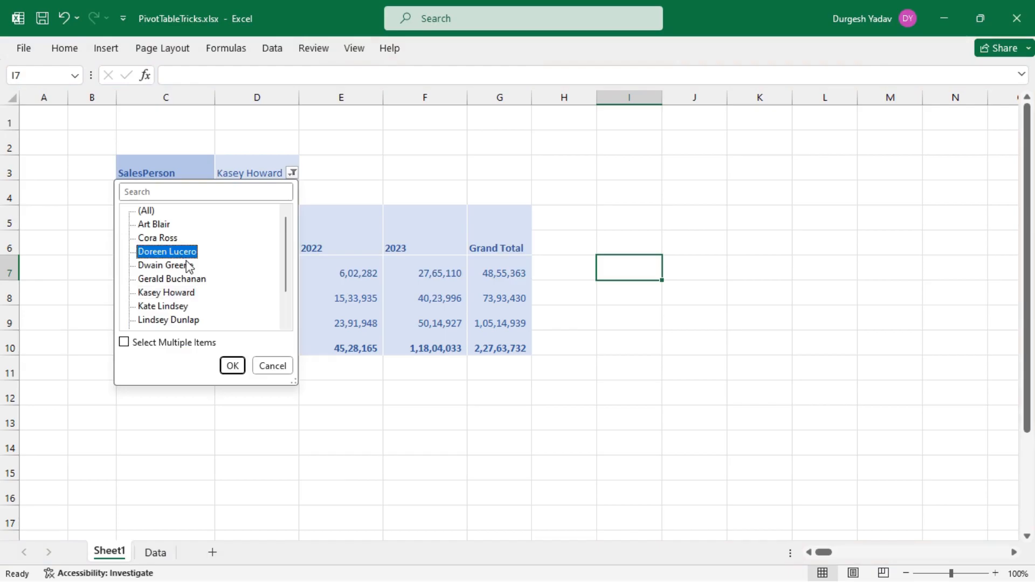
left_click(232, 366)
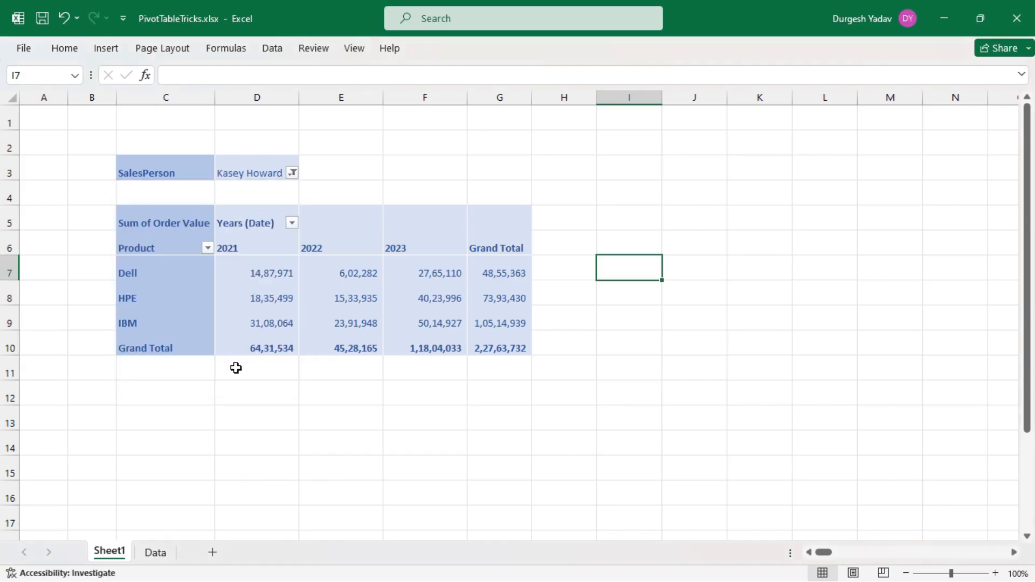
left_click(295, 172)
left_click(188, 322)
left_click(235, 366)
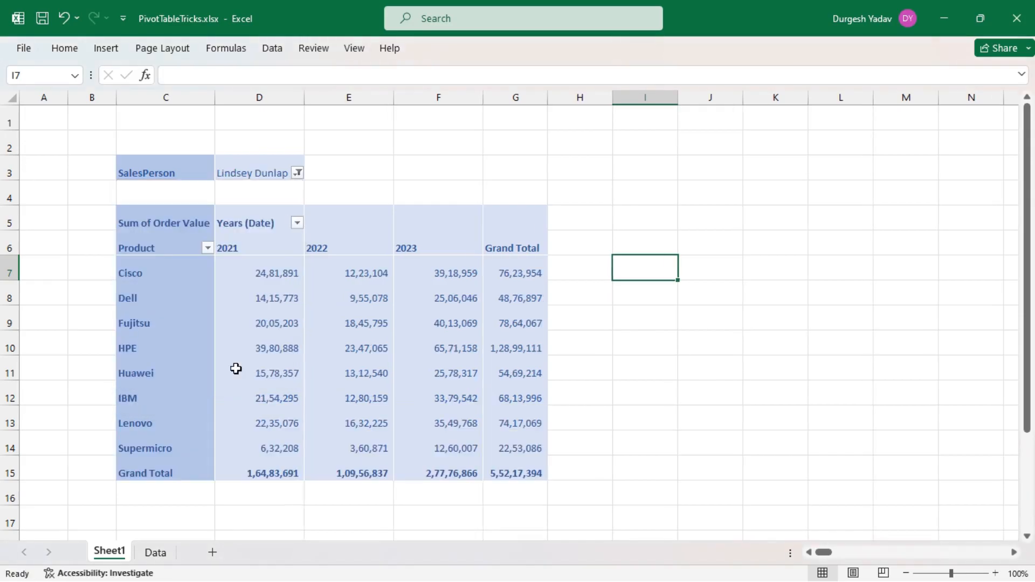
Filter the PivotTable to the second salesperson in the SalesPerson list.
left_click(297, 173)
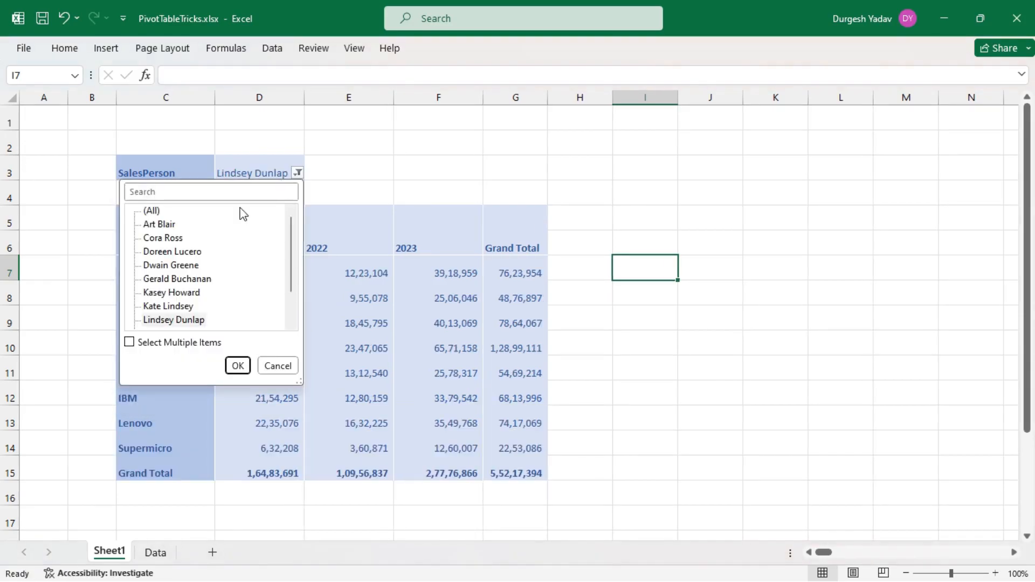
left_click(172, 239)
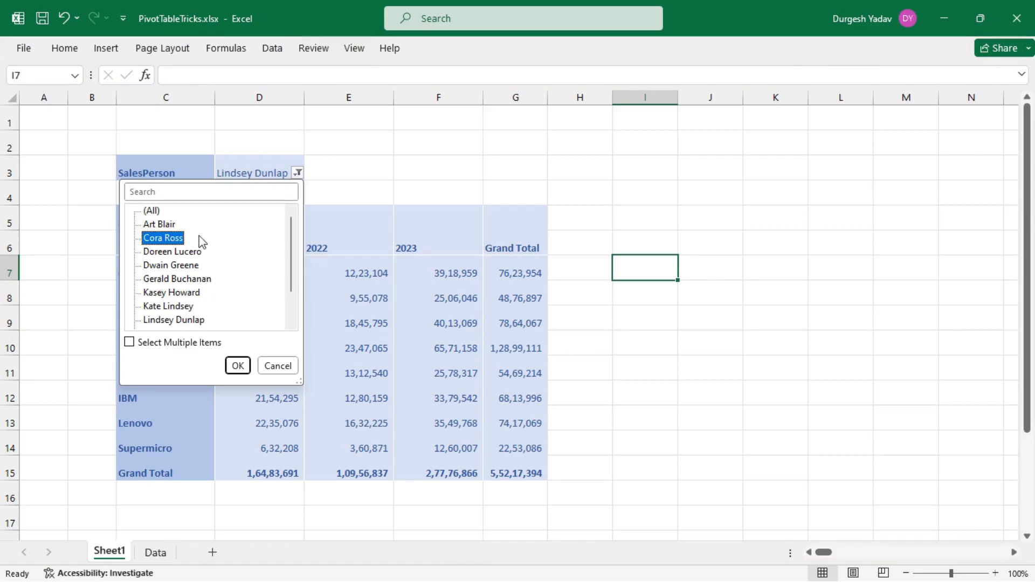
left_click(237, 366)
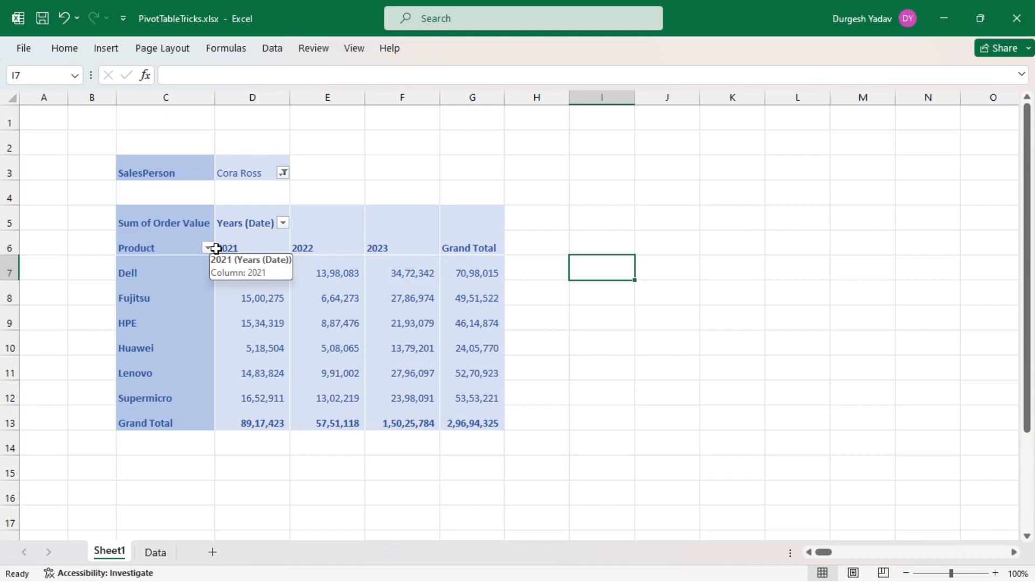
Generate a separate report filter page from the PivotTable for every salesperson, using the SalesPerson filter field.
left_click(160, 174)
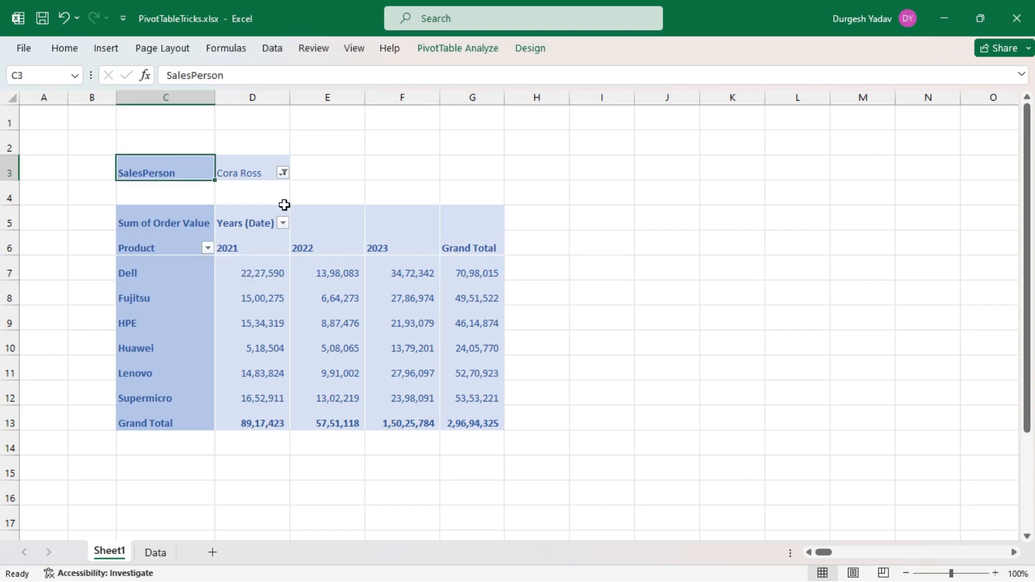
left_click(176, 206)
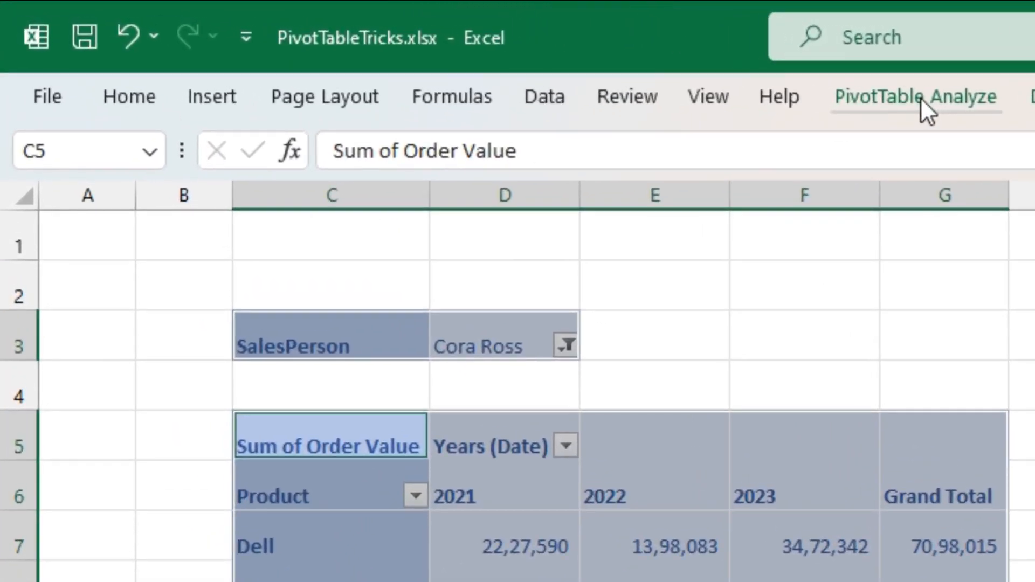
left_click(920, 97)
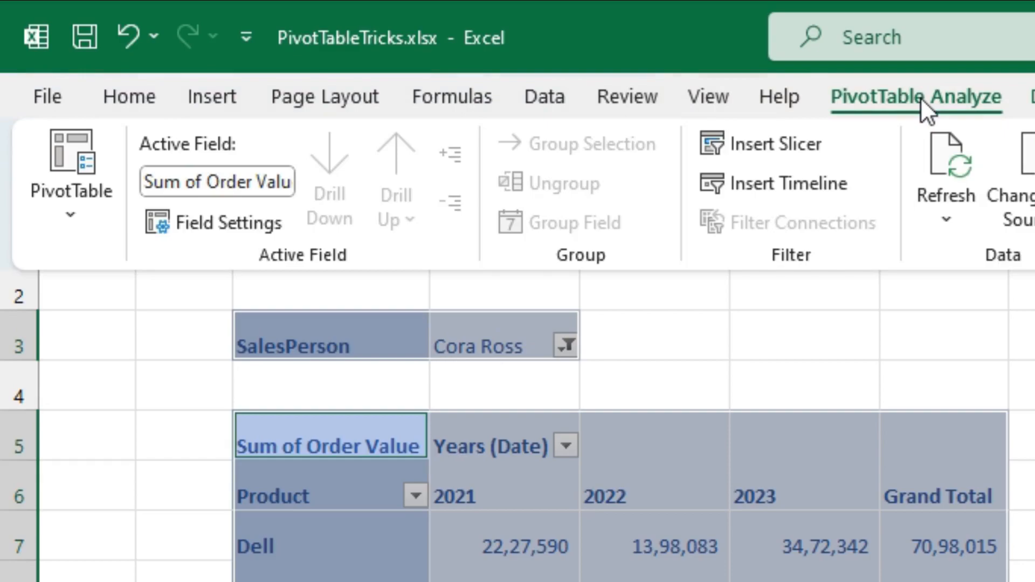
left_click(74, 218)
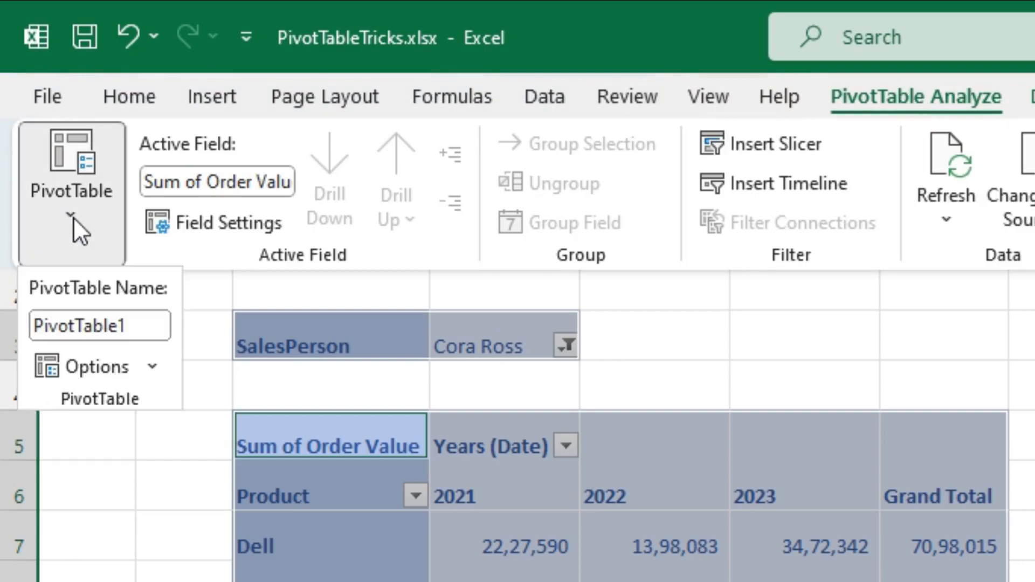
left_click(153, 368)
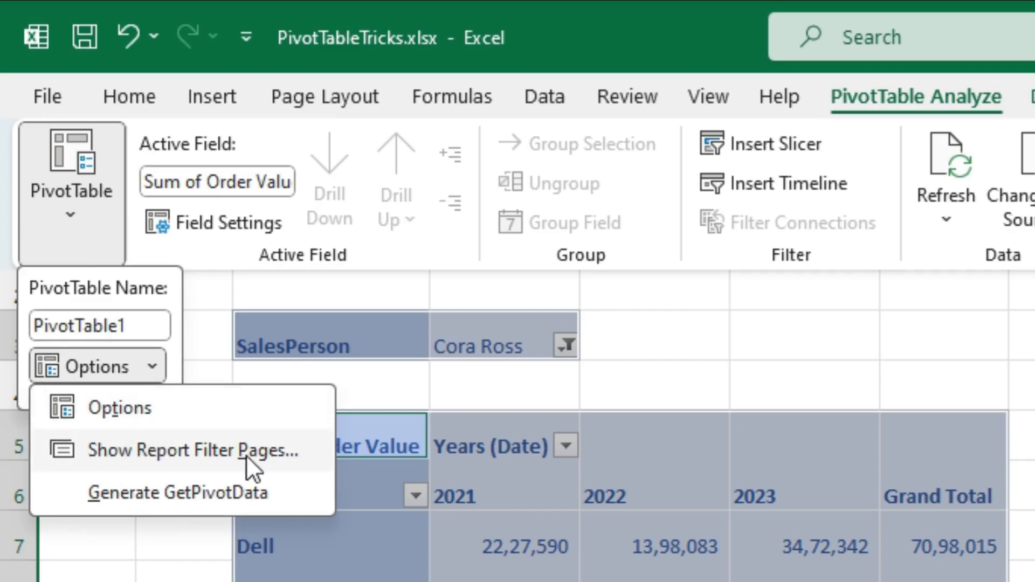
left_click(183, 447)
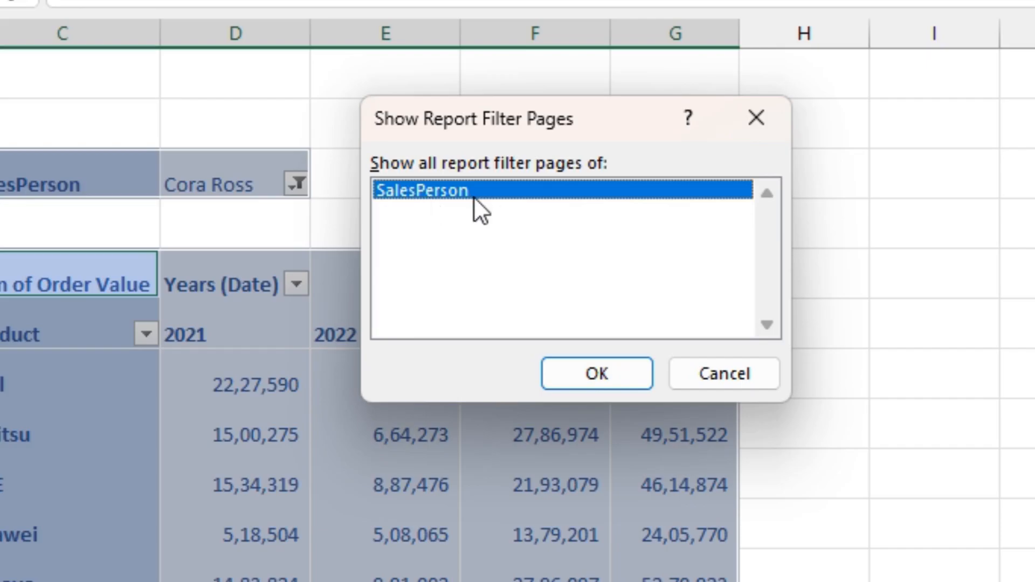
left_click(591, 374)
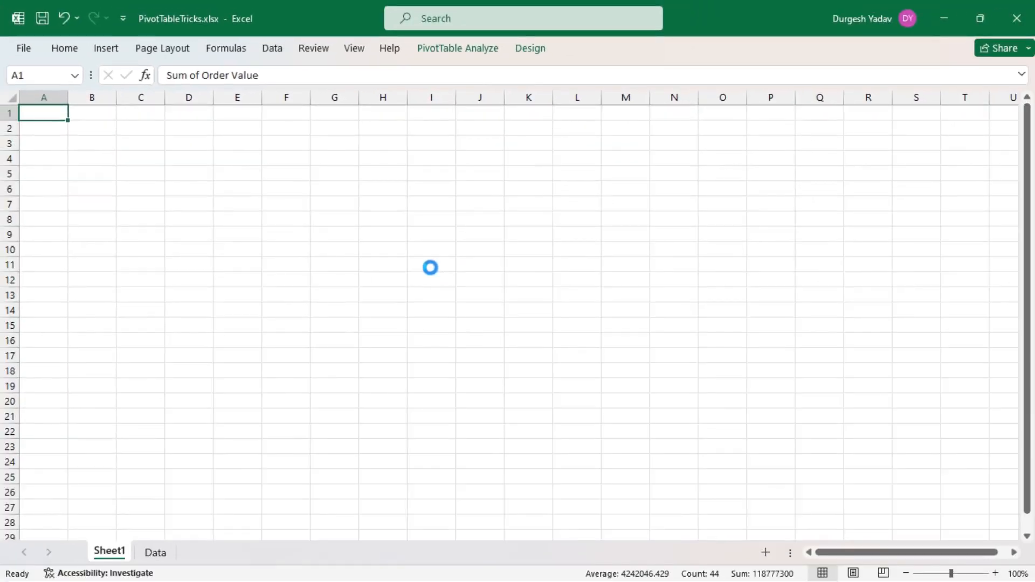
Look through the generated salesperson sheets one after another, from the second to the seventh.
left_click(265, 429)
left_click(177, 552)
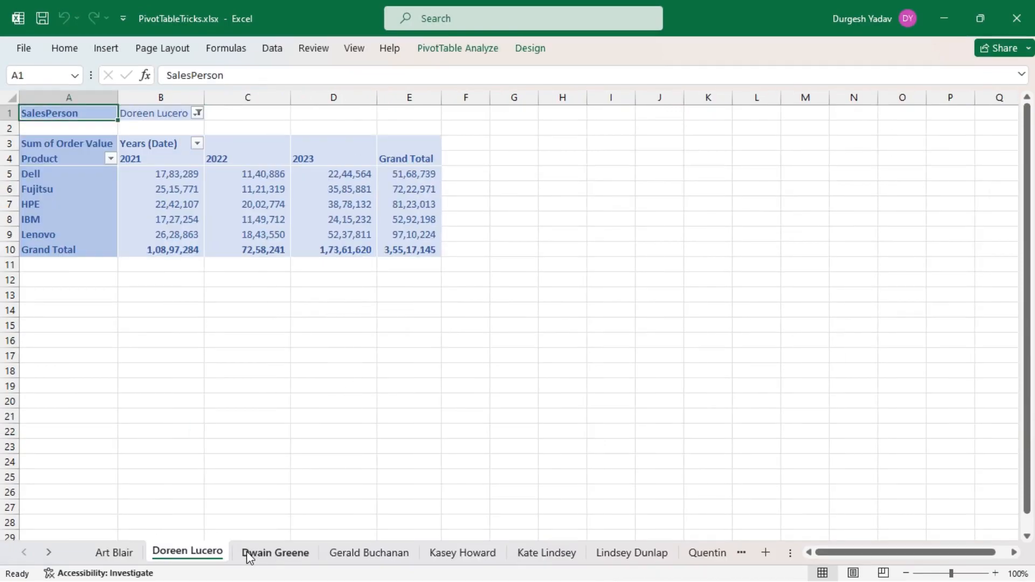
left_click(280, 553)
left_click(337, 555)
left_click(456, 554)
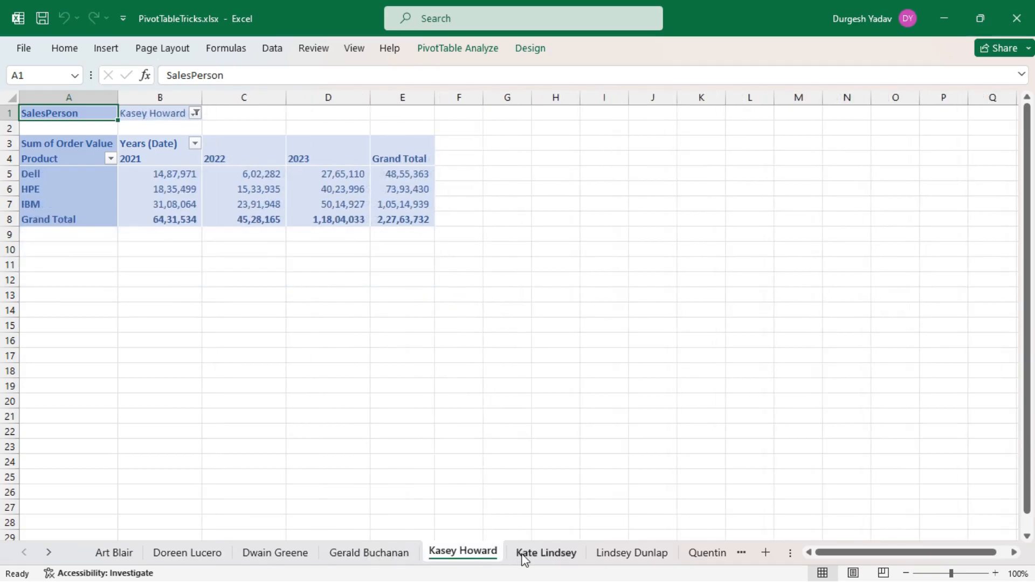
left_click(544, 555)
left_click(614, 555)
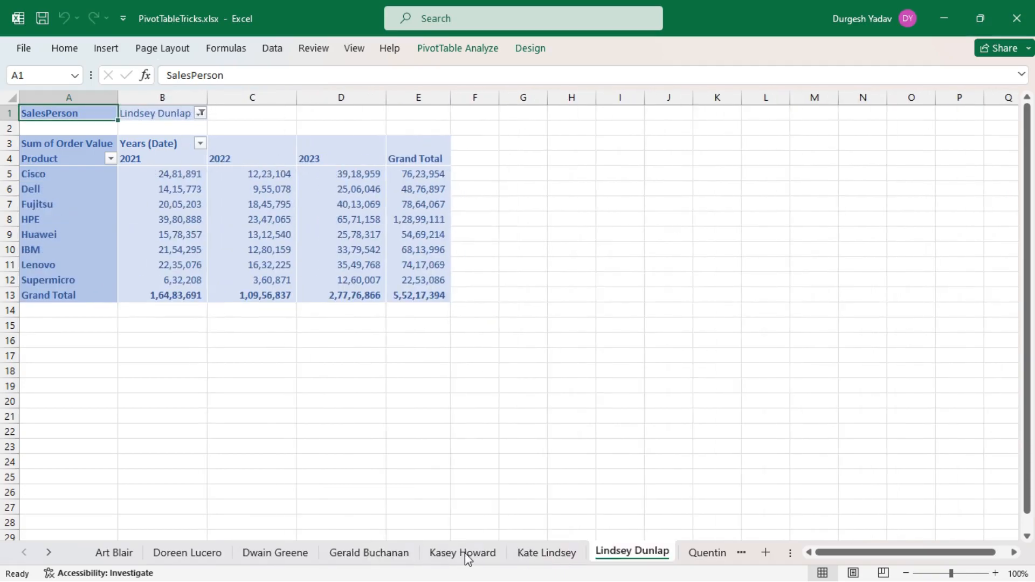
Review the individual salesperson sheets again in order, starting at the first and ending at the ninth.
left_click(112, 554)
left_click(197, 554)
left_click(263, 555)
left_click(358, 556)
left_click(457, 553)
left_click(543, 555)
left_click(626, 556)
left_click(700, 555)
left_click(722, 555)
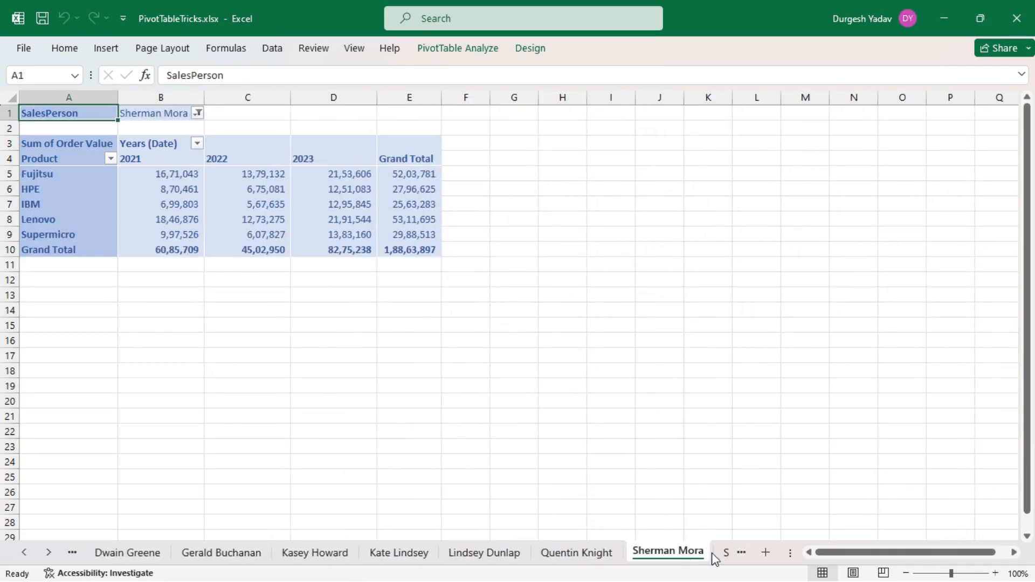
Return to Sheet1 with the original PivotTable by choosing it from the list of all sheets.
right_click(21, 554)
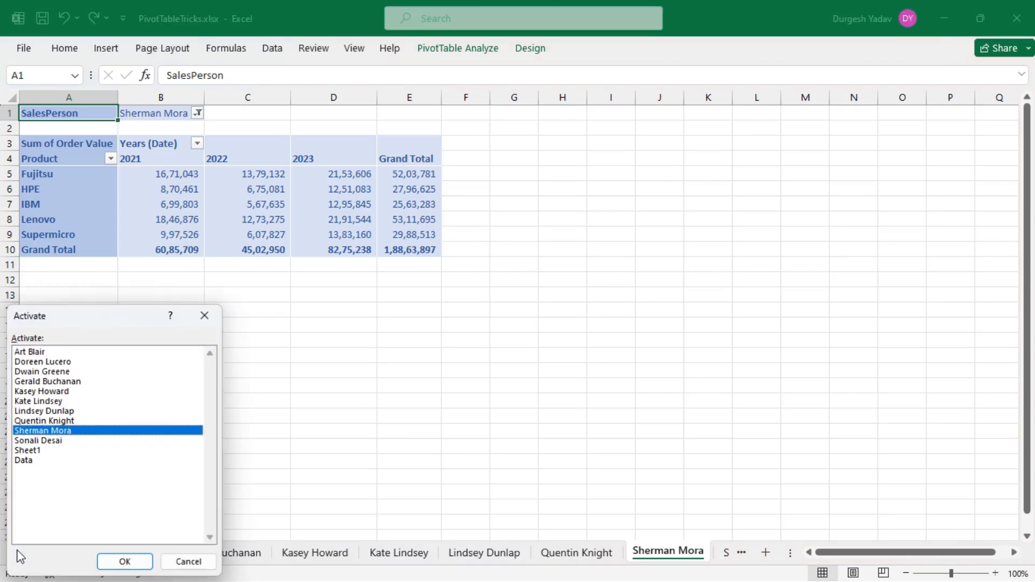
left_click(29, 452)
left_click(124, 562)
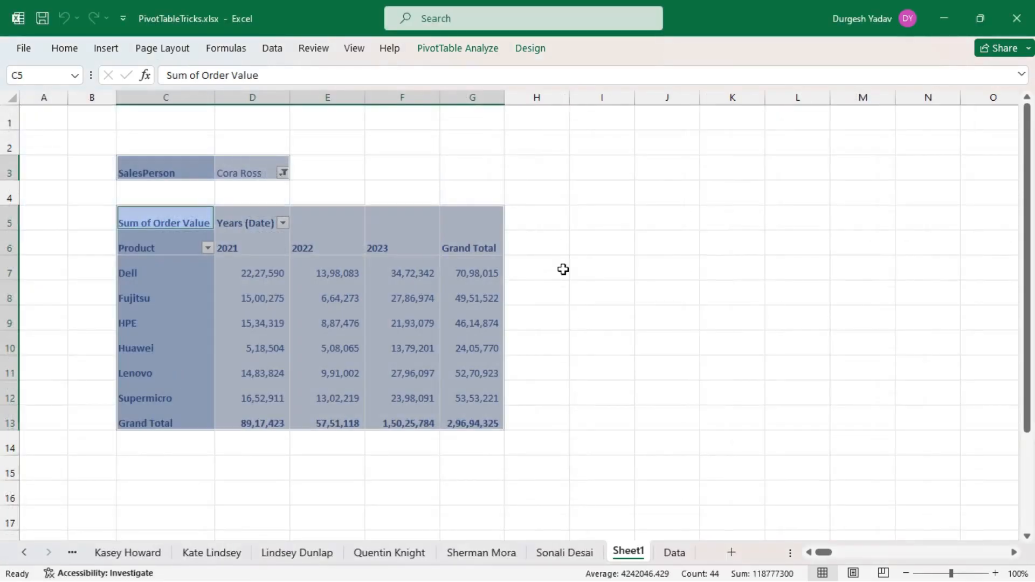
Jump to the seventh salesperson's sheet from the list of all sheets and select empty cell D20.
right_click(27, 552)
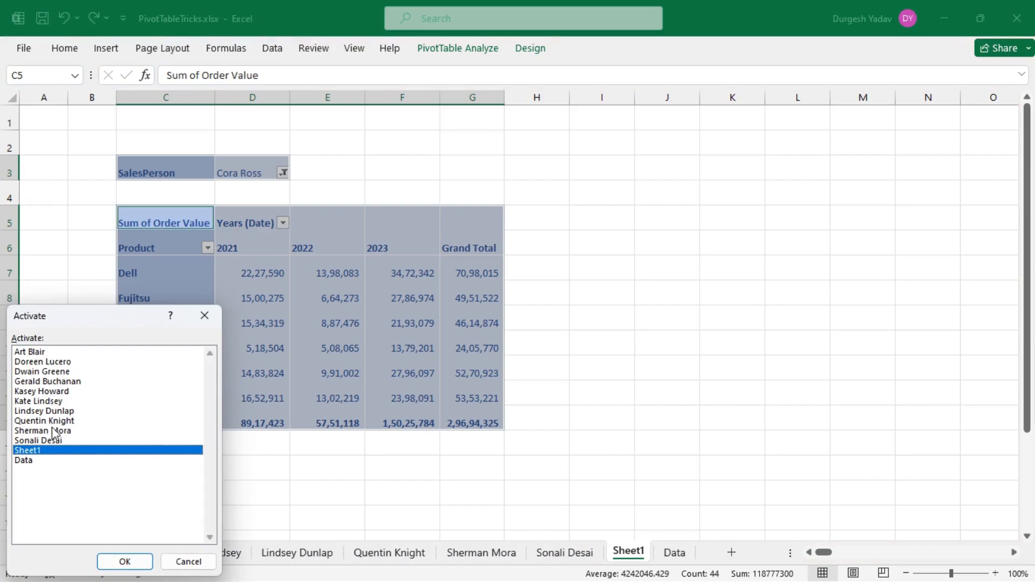
left_click(63, 392)
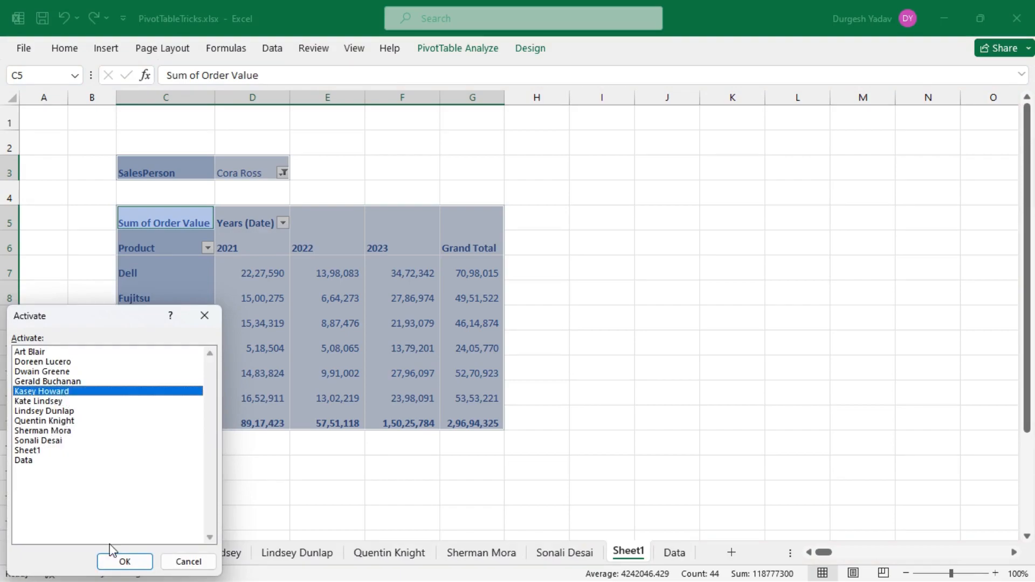
left_click(57, 412)
left_click(139, 560)
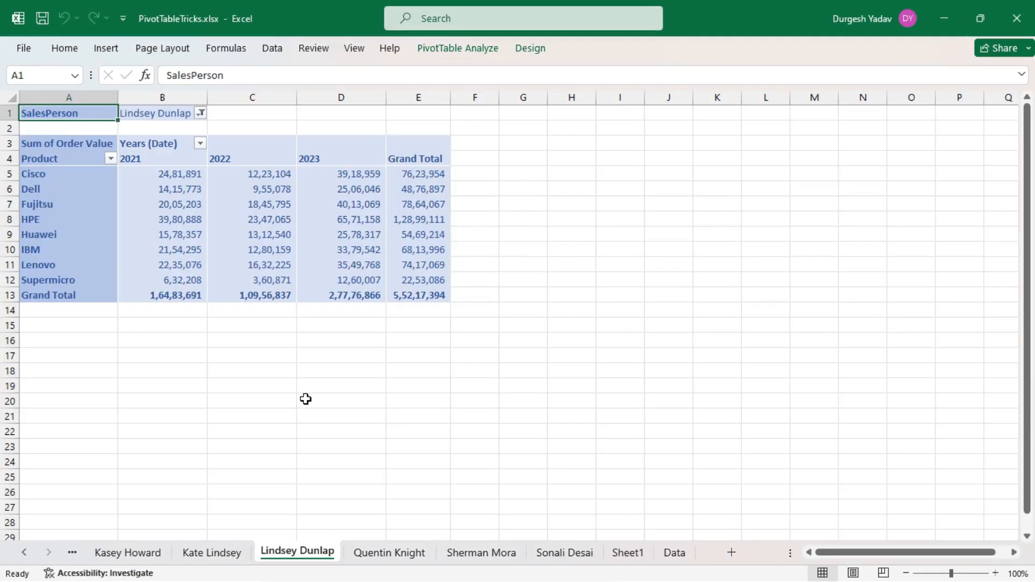
left_click(305, 399)
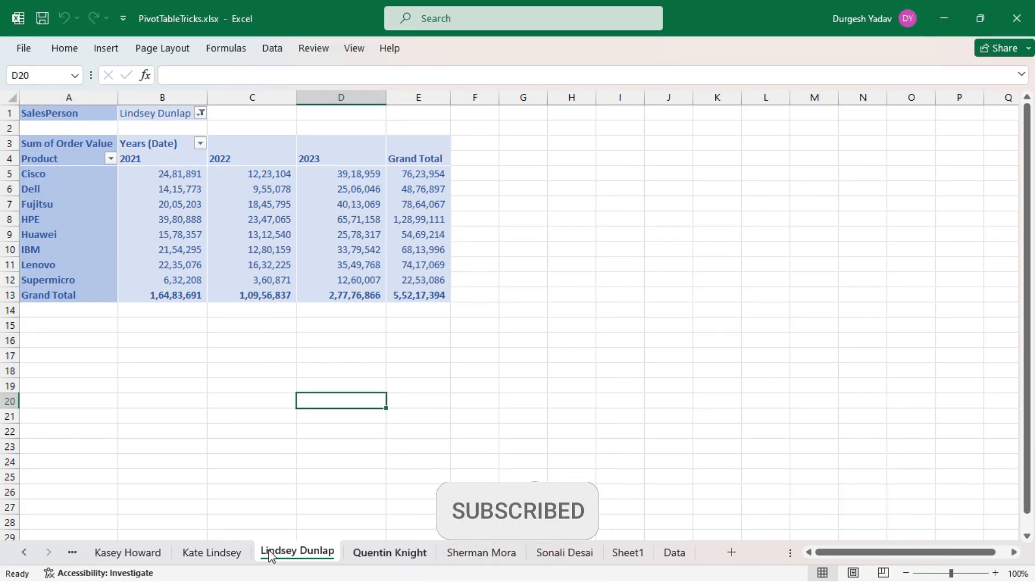
View the sixth, fifth, ninth and tenth salespeople's sheets, and select empty cell H20 on the last one.
left_click(203, 555)
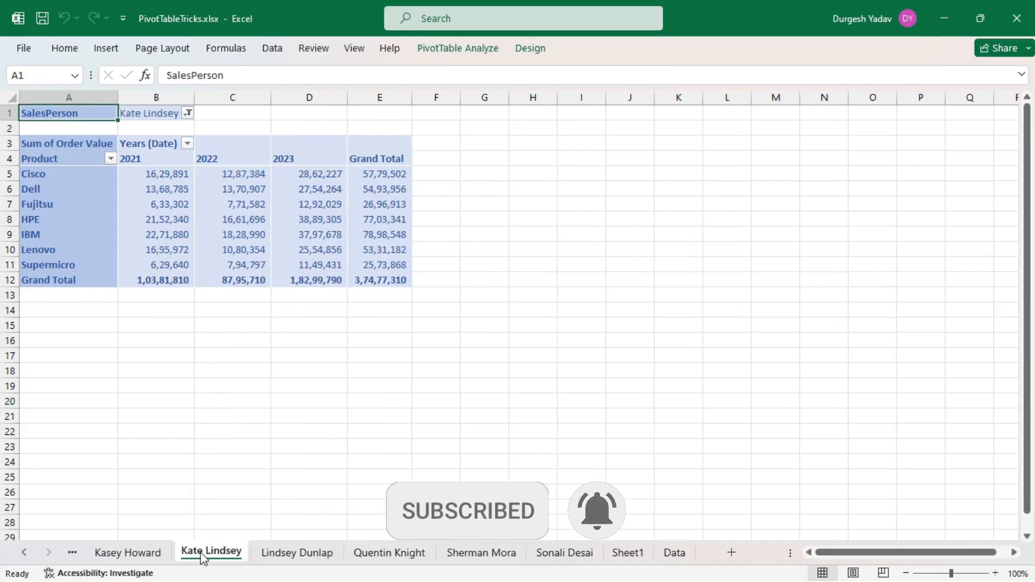
left_click(137, 558)
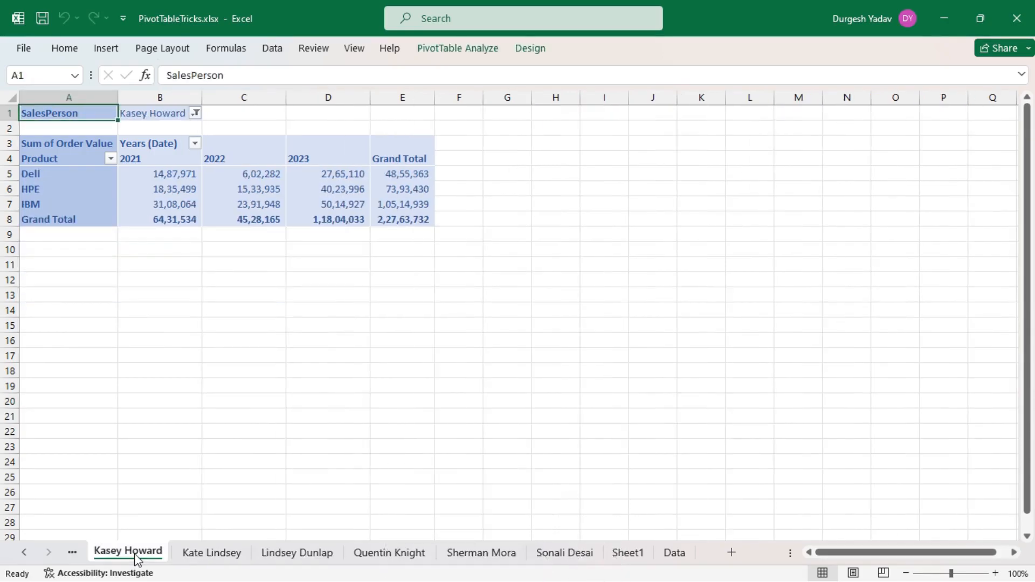
left_click(480, 555)
left_click(550, 553)
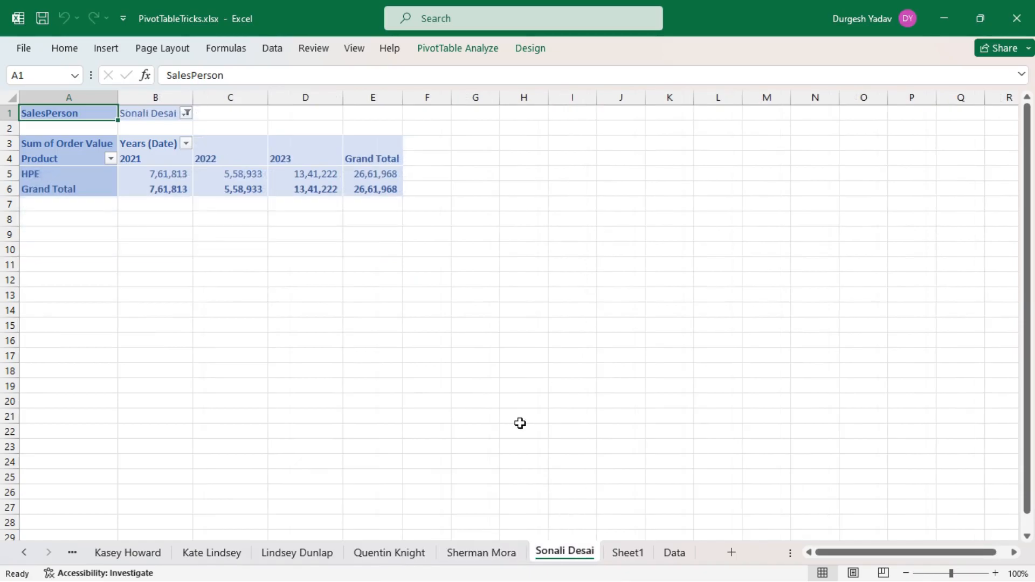
left_click(511, 399)
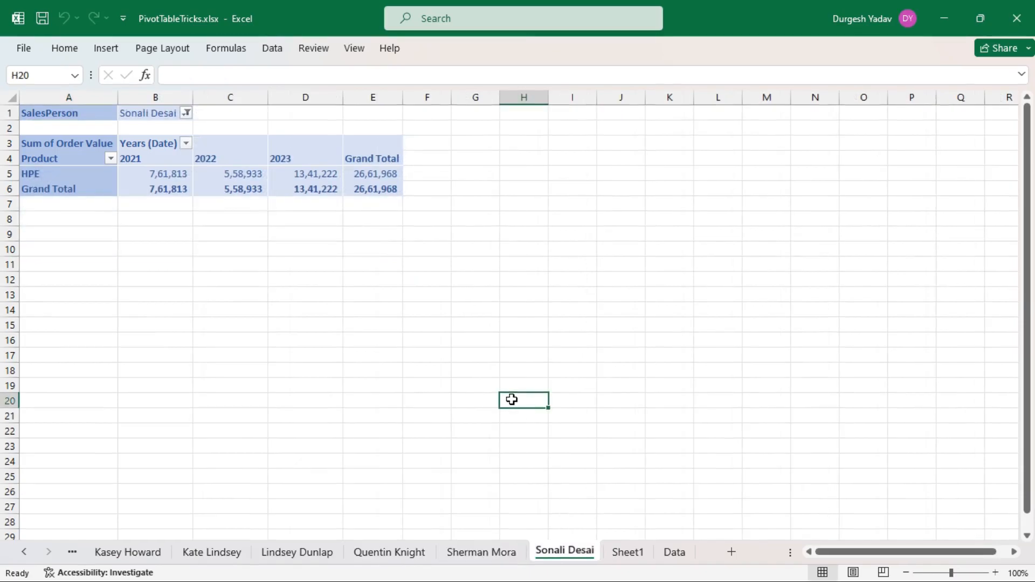